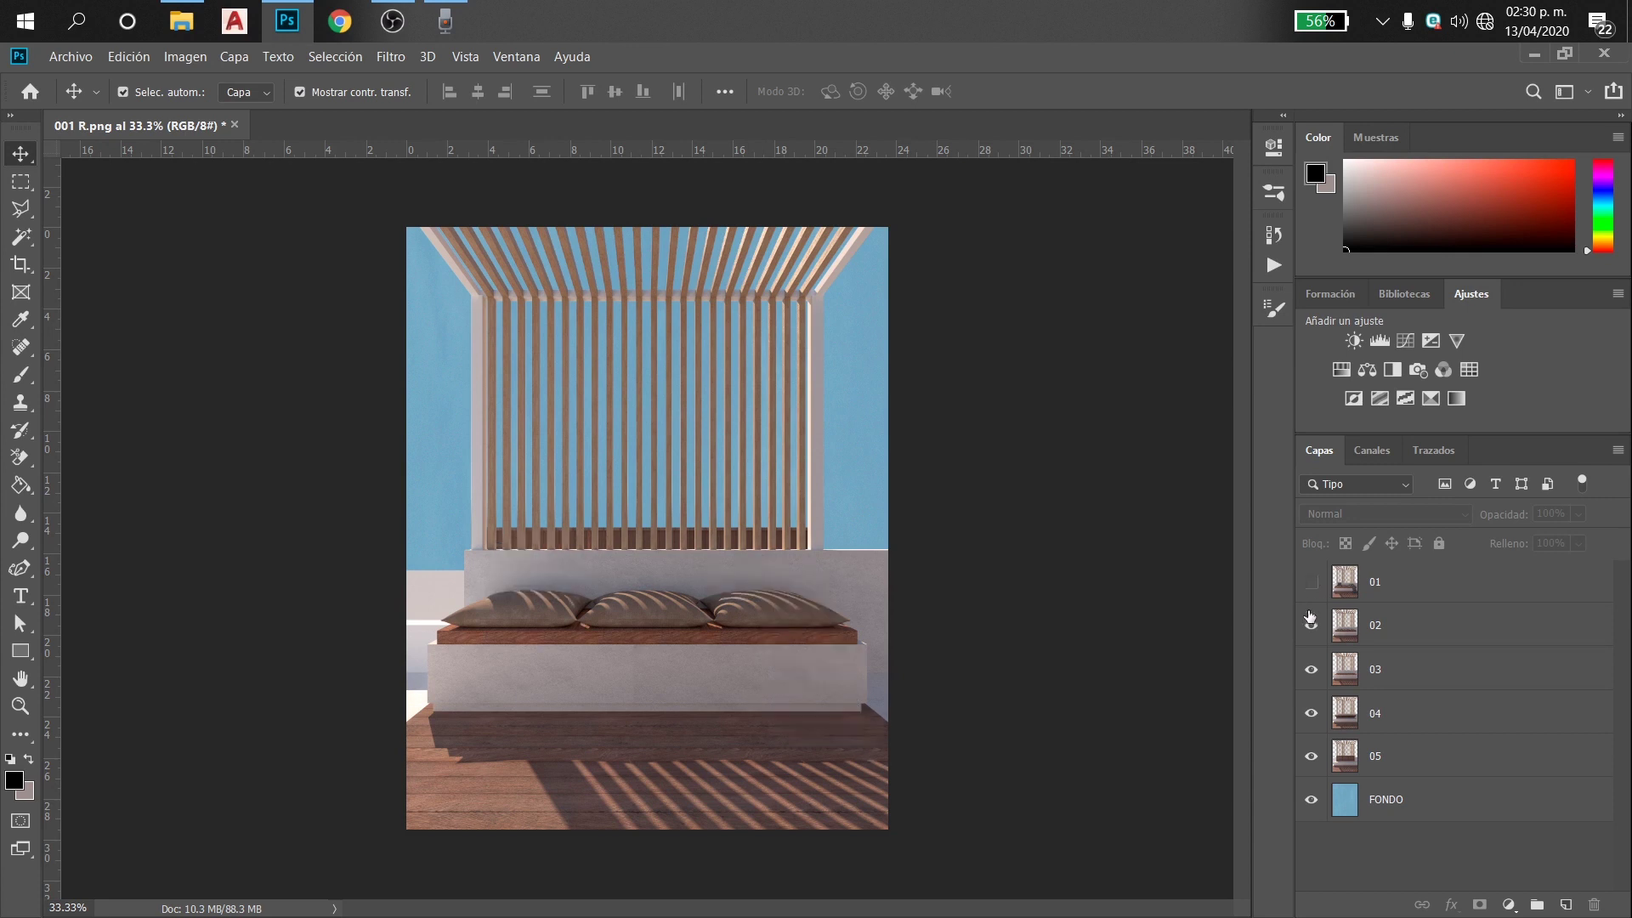
Hide layers 02, 03, 04 and 05 so that only the FONDO layer stays visible
click(1312, 626)
click(1315, 671)
click(1311, 713)
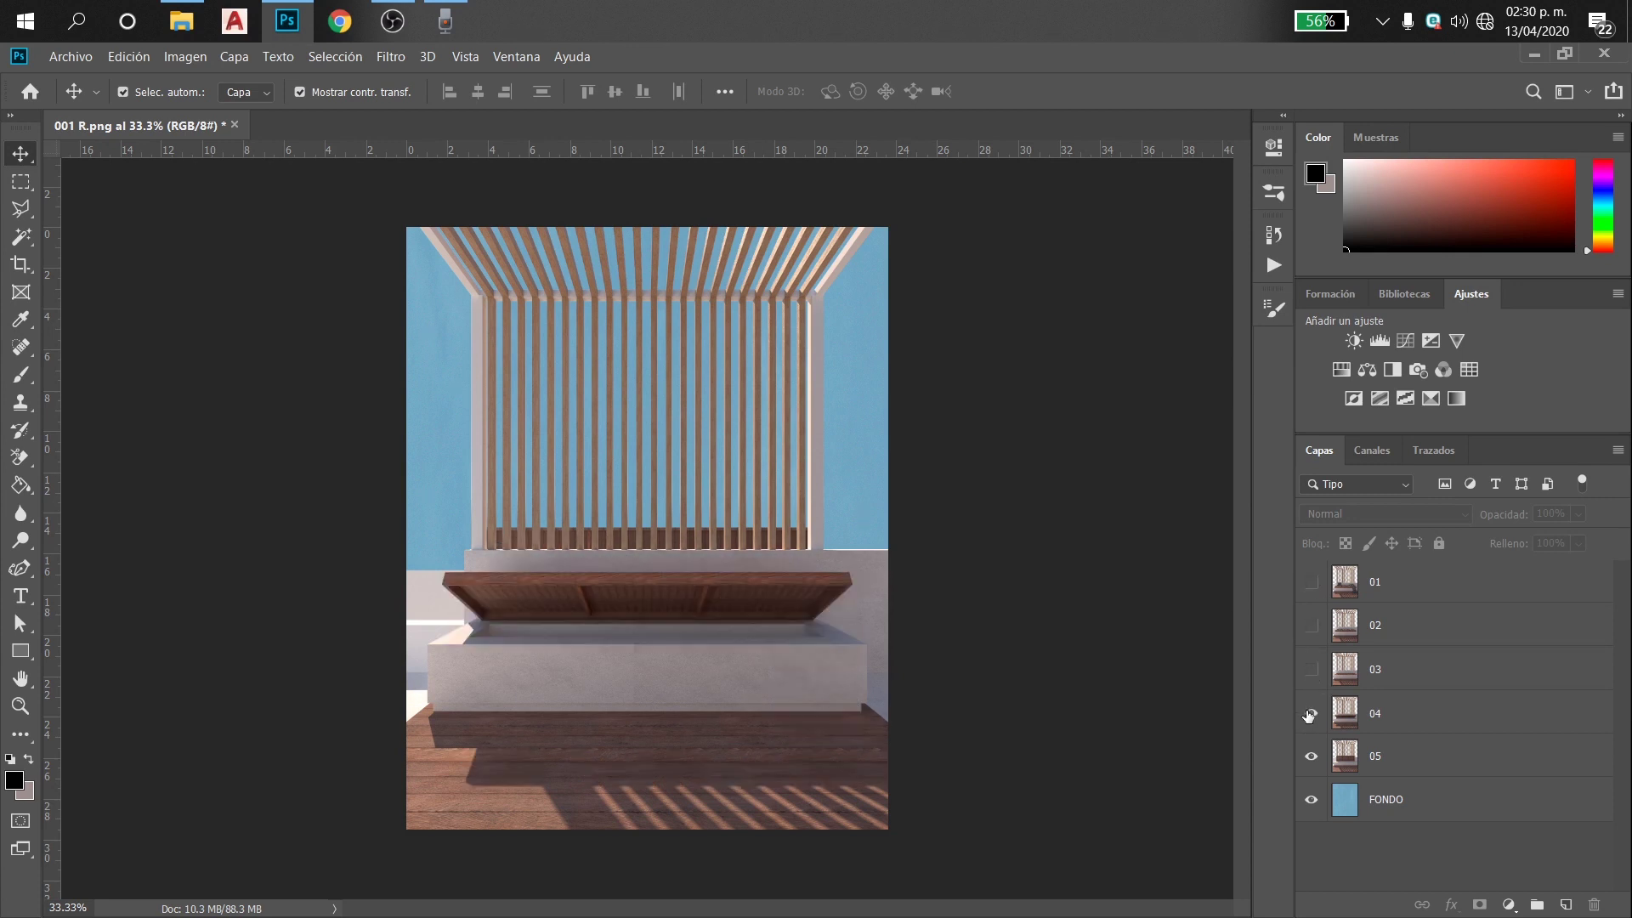
click(1312, 757)
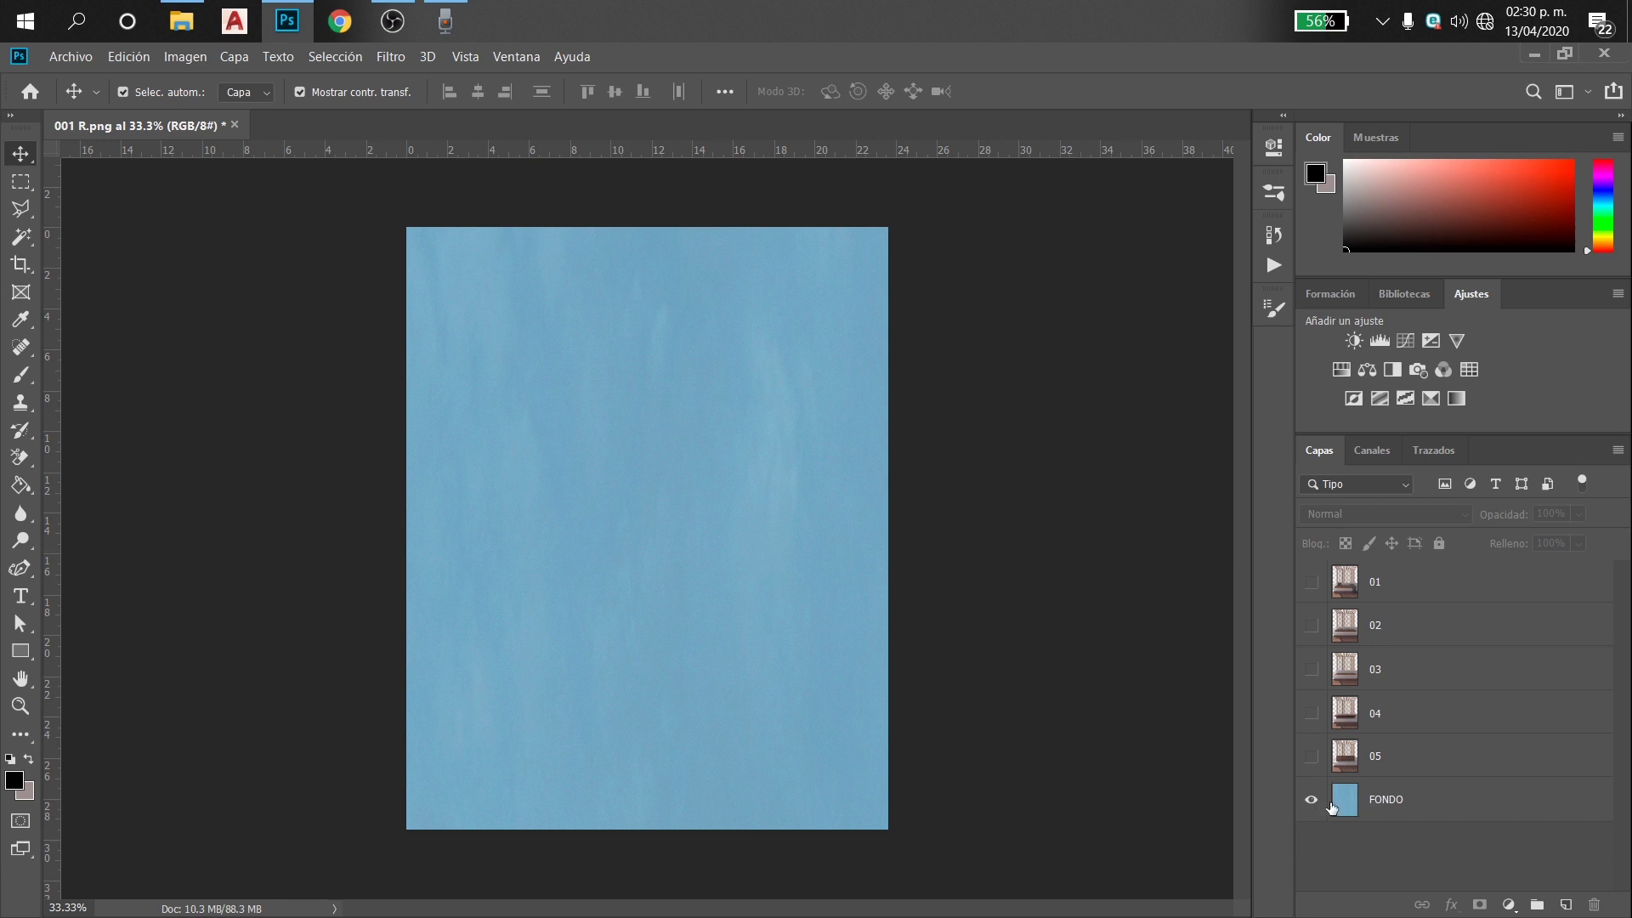
click(1312, 800)
click(1312, 799)
Preview layers 01 and 02 over the FONDO background by switching their visibility on and off
click(1312, 583)
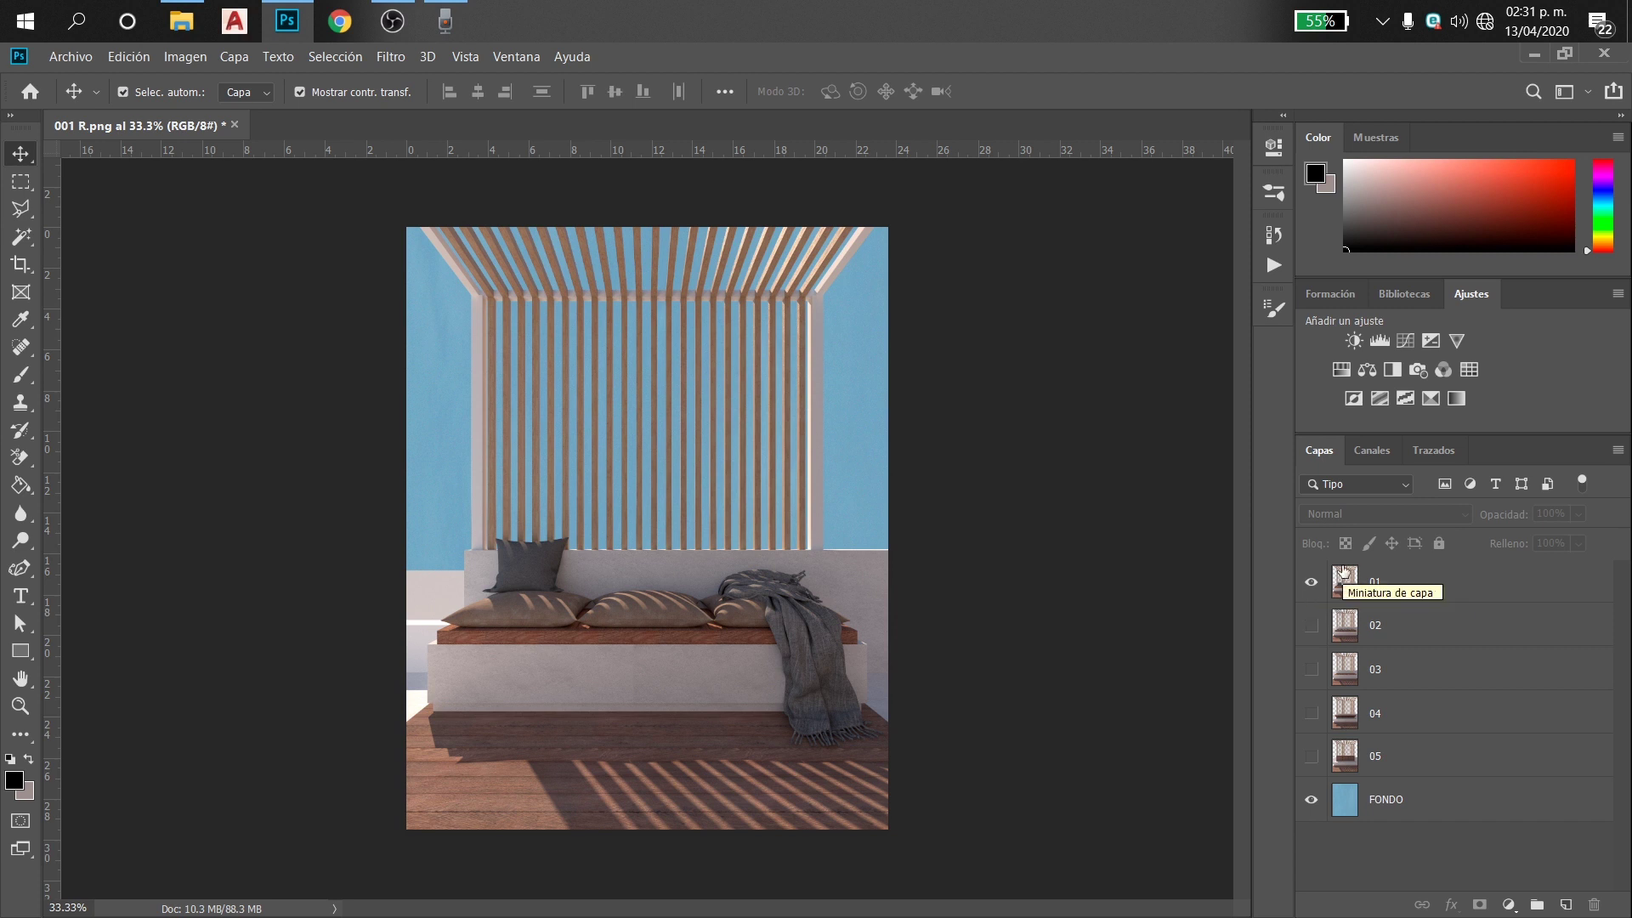
click(1312, 582)
click(1312, 626)
click(1312, 583)
click(1312, 626)
click(1312, 582)
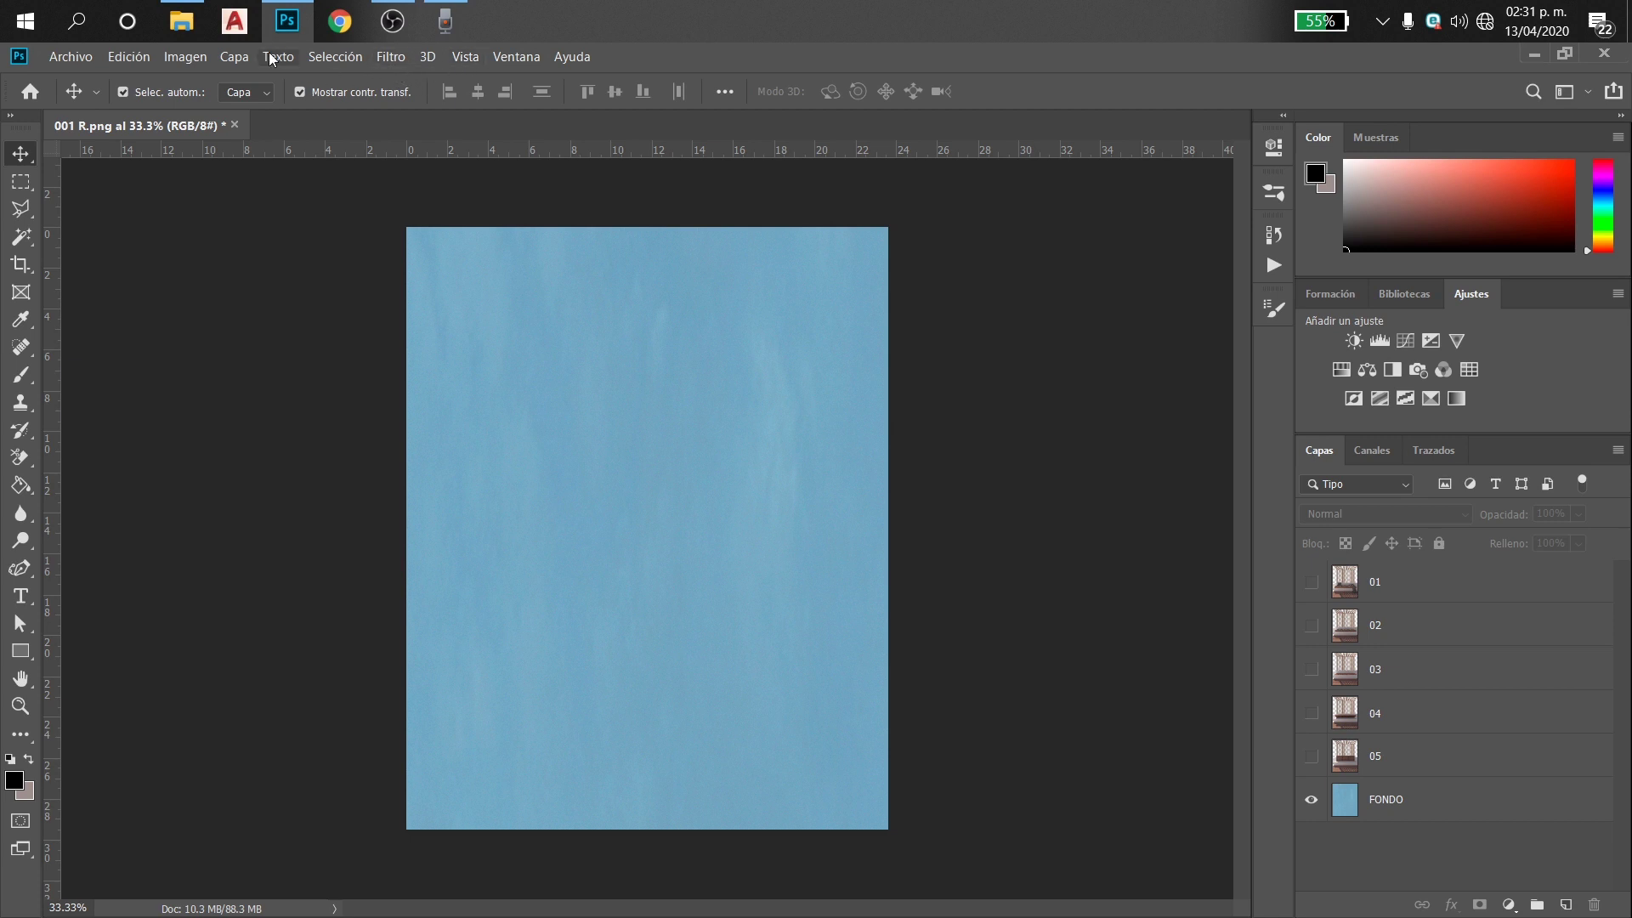
Open the Timeline and create a frame animation whose first frame shows layer 01 over FONDO
click(516, 57)
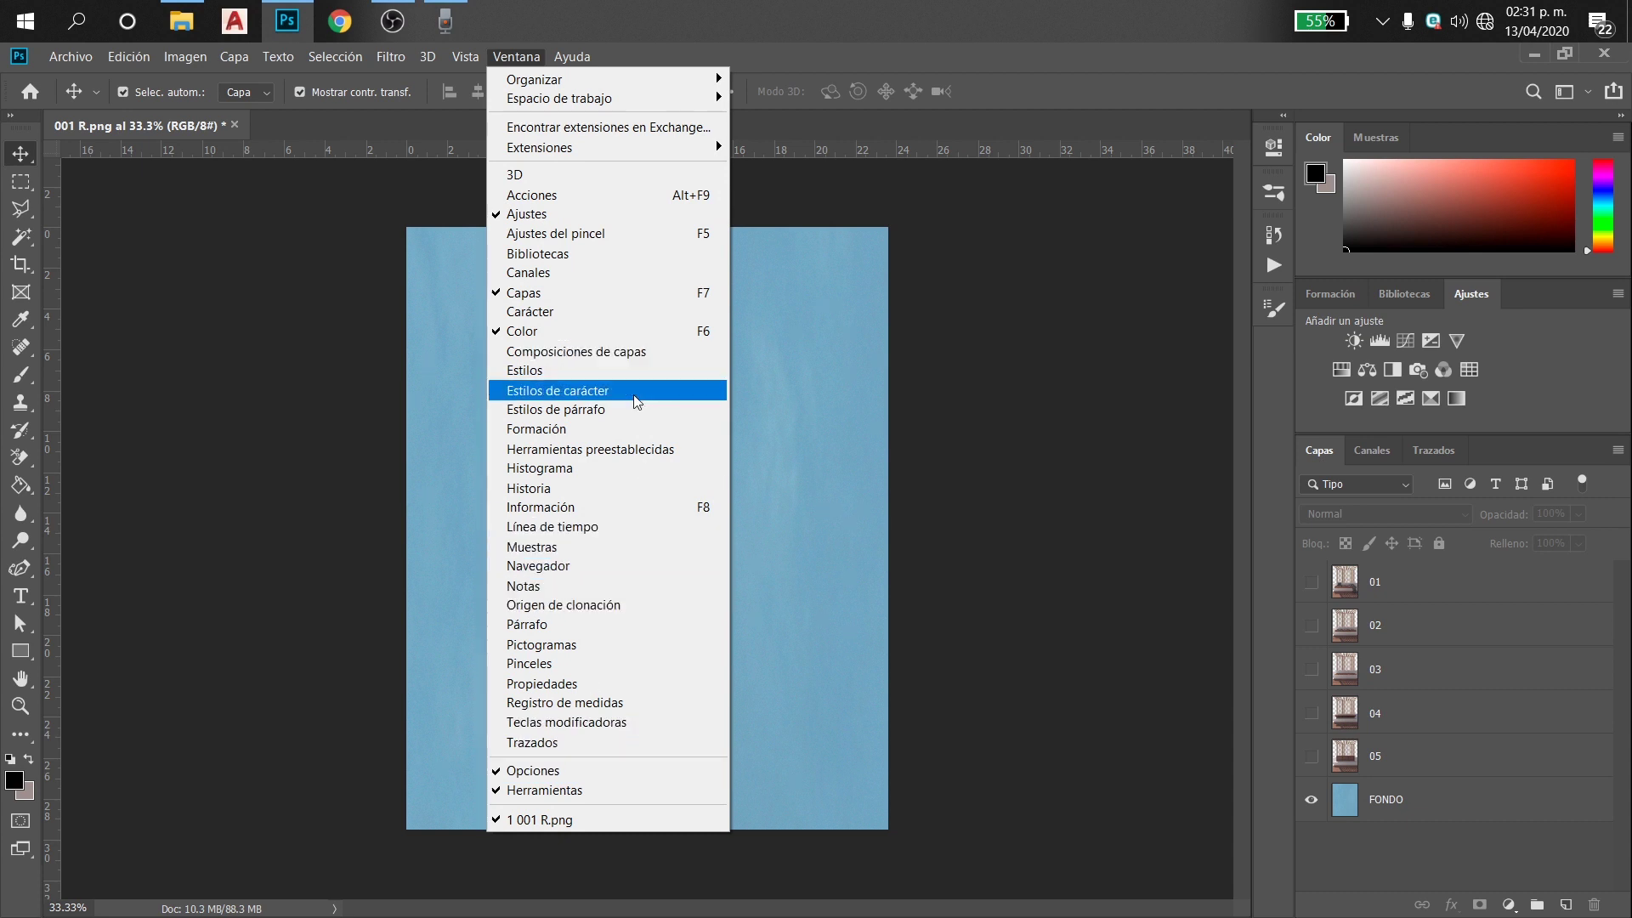
click(614, 529)
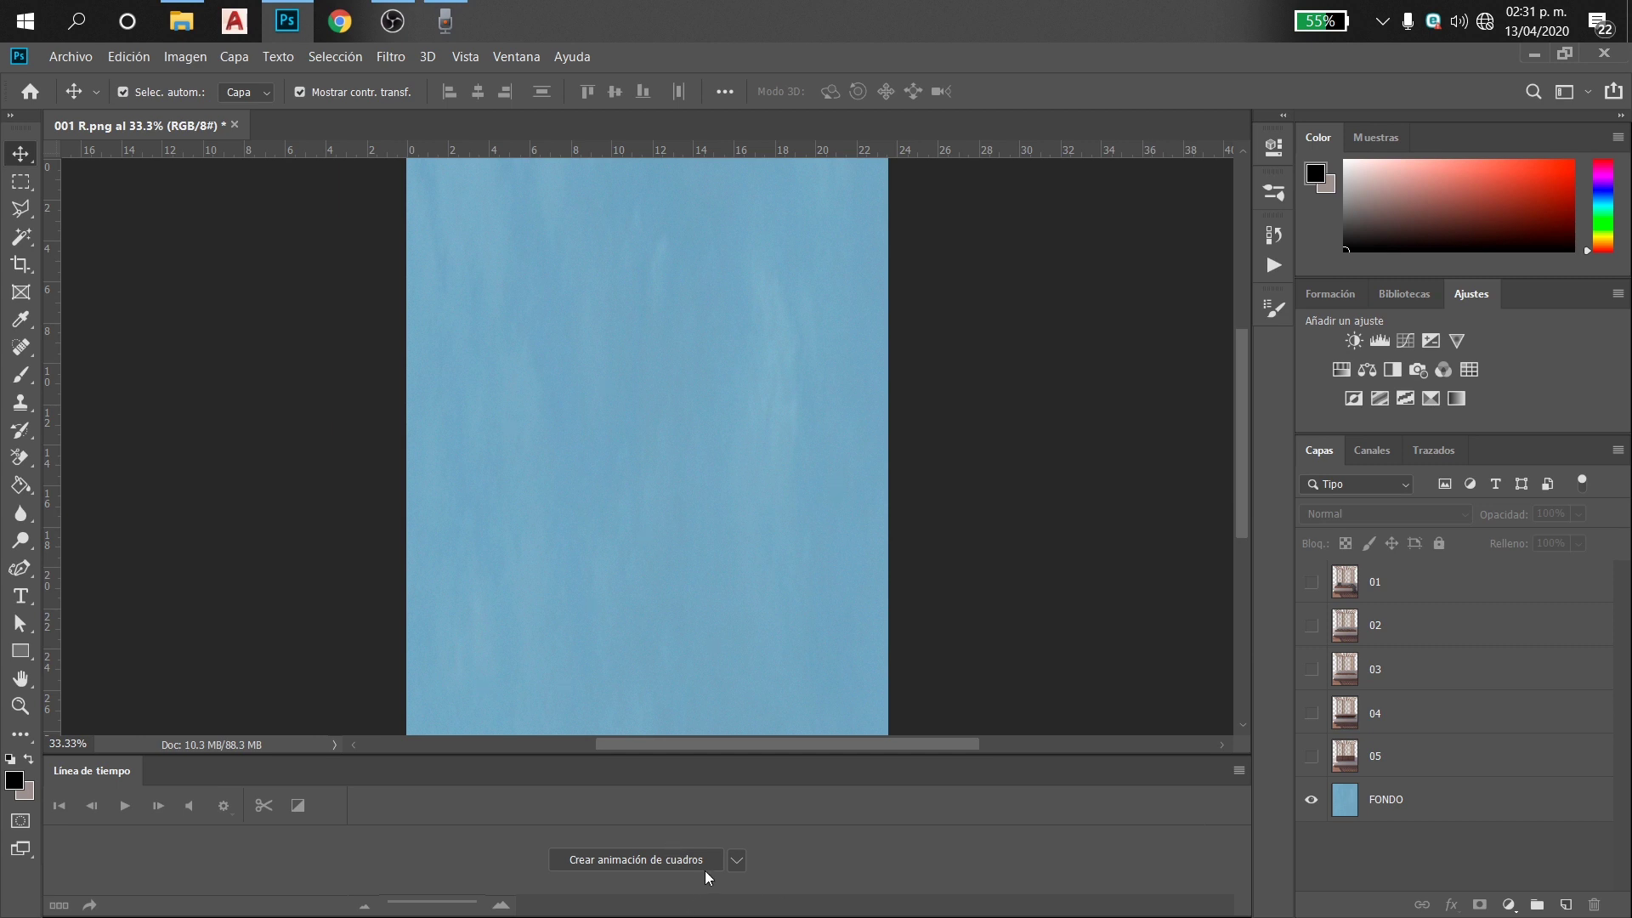
click(736, 861)
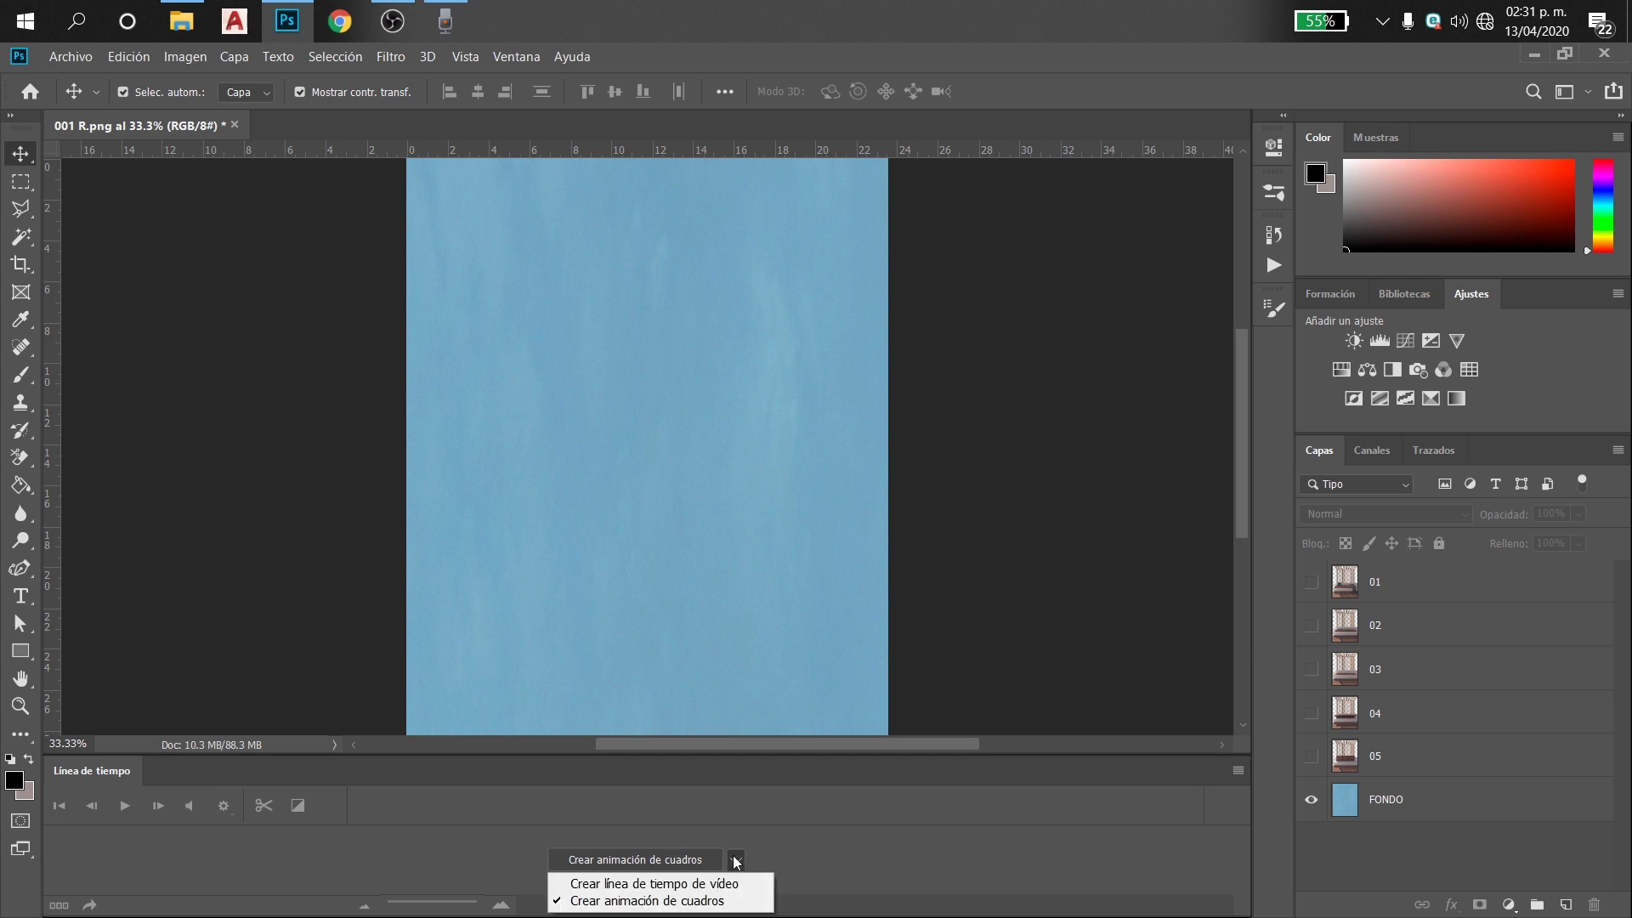
click(721, 902)
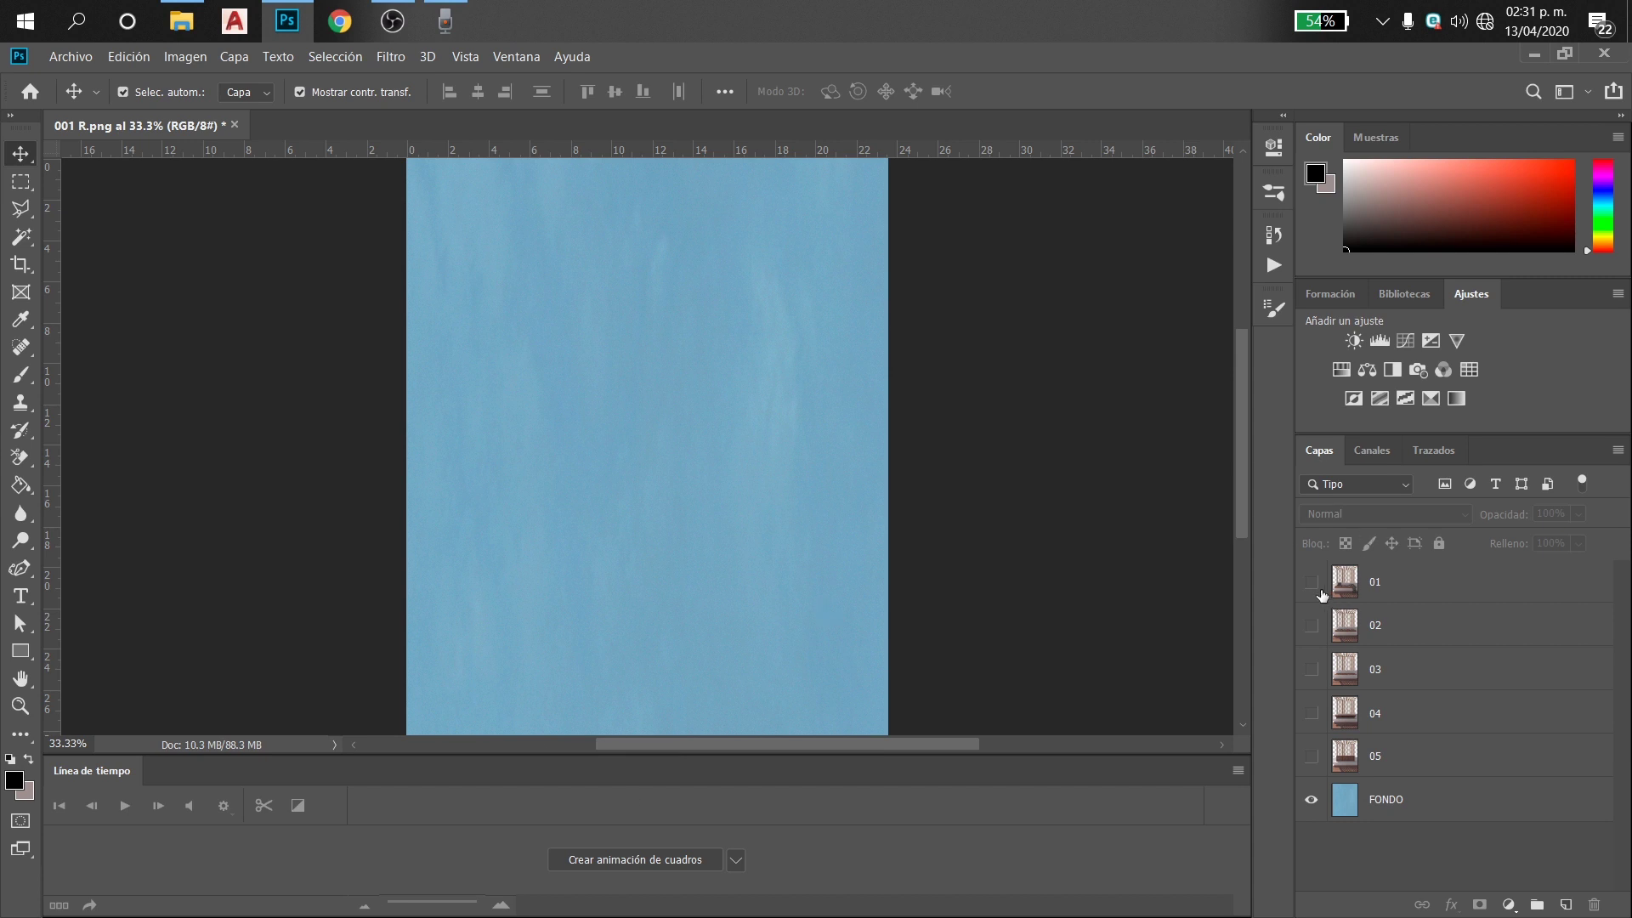
click(1311, 583)
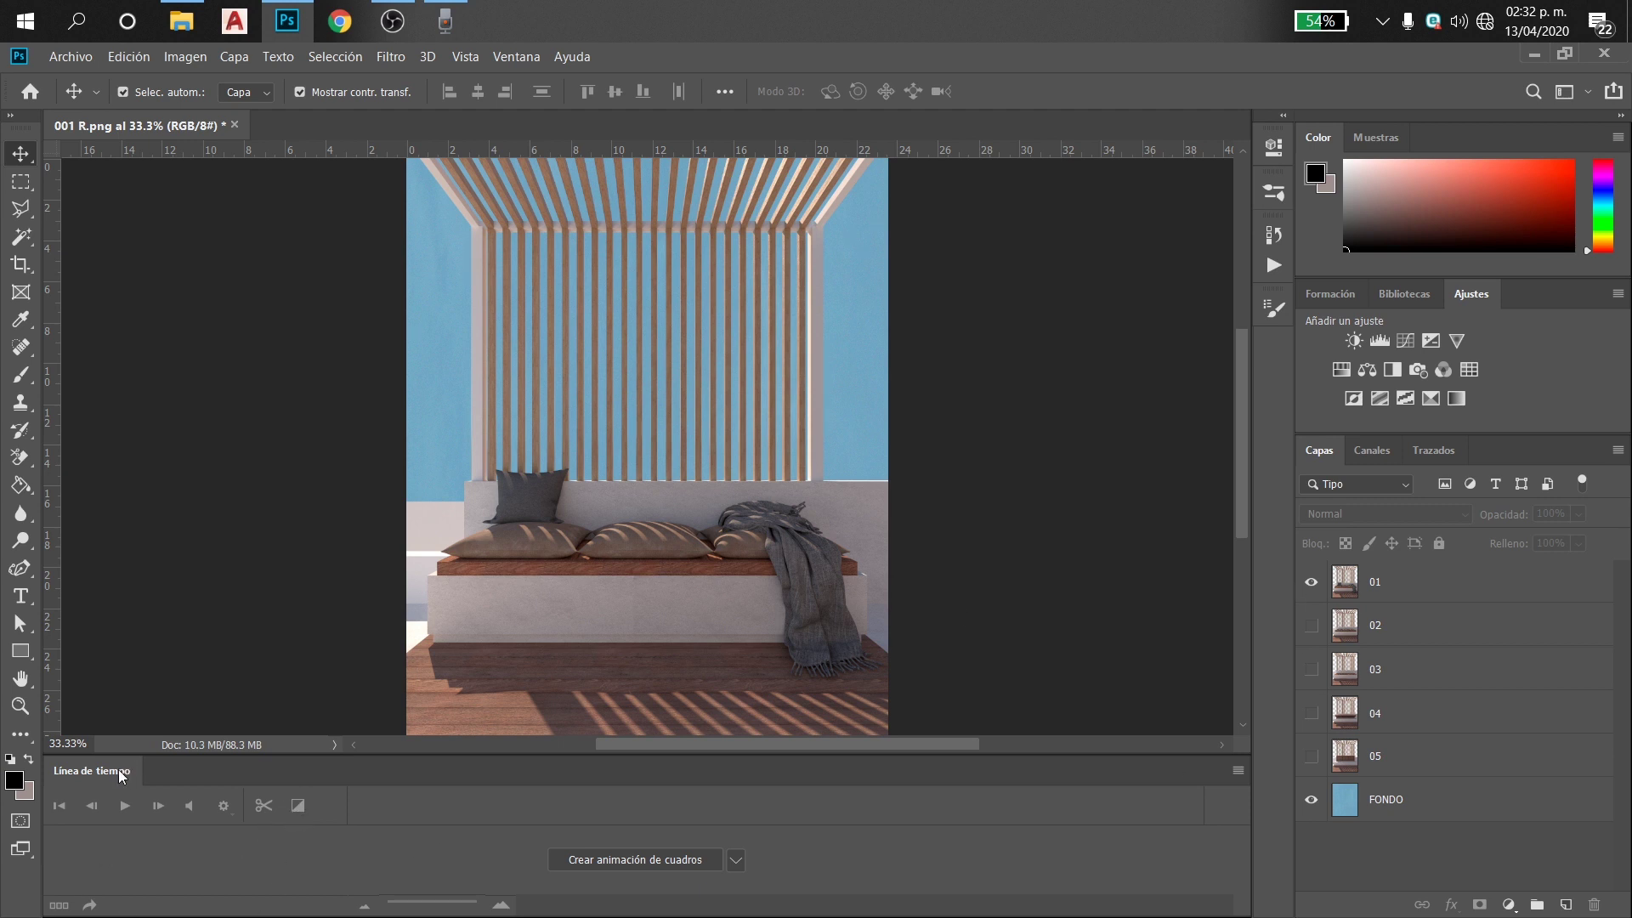
click(557, 866)
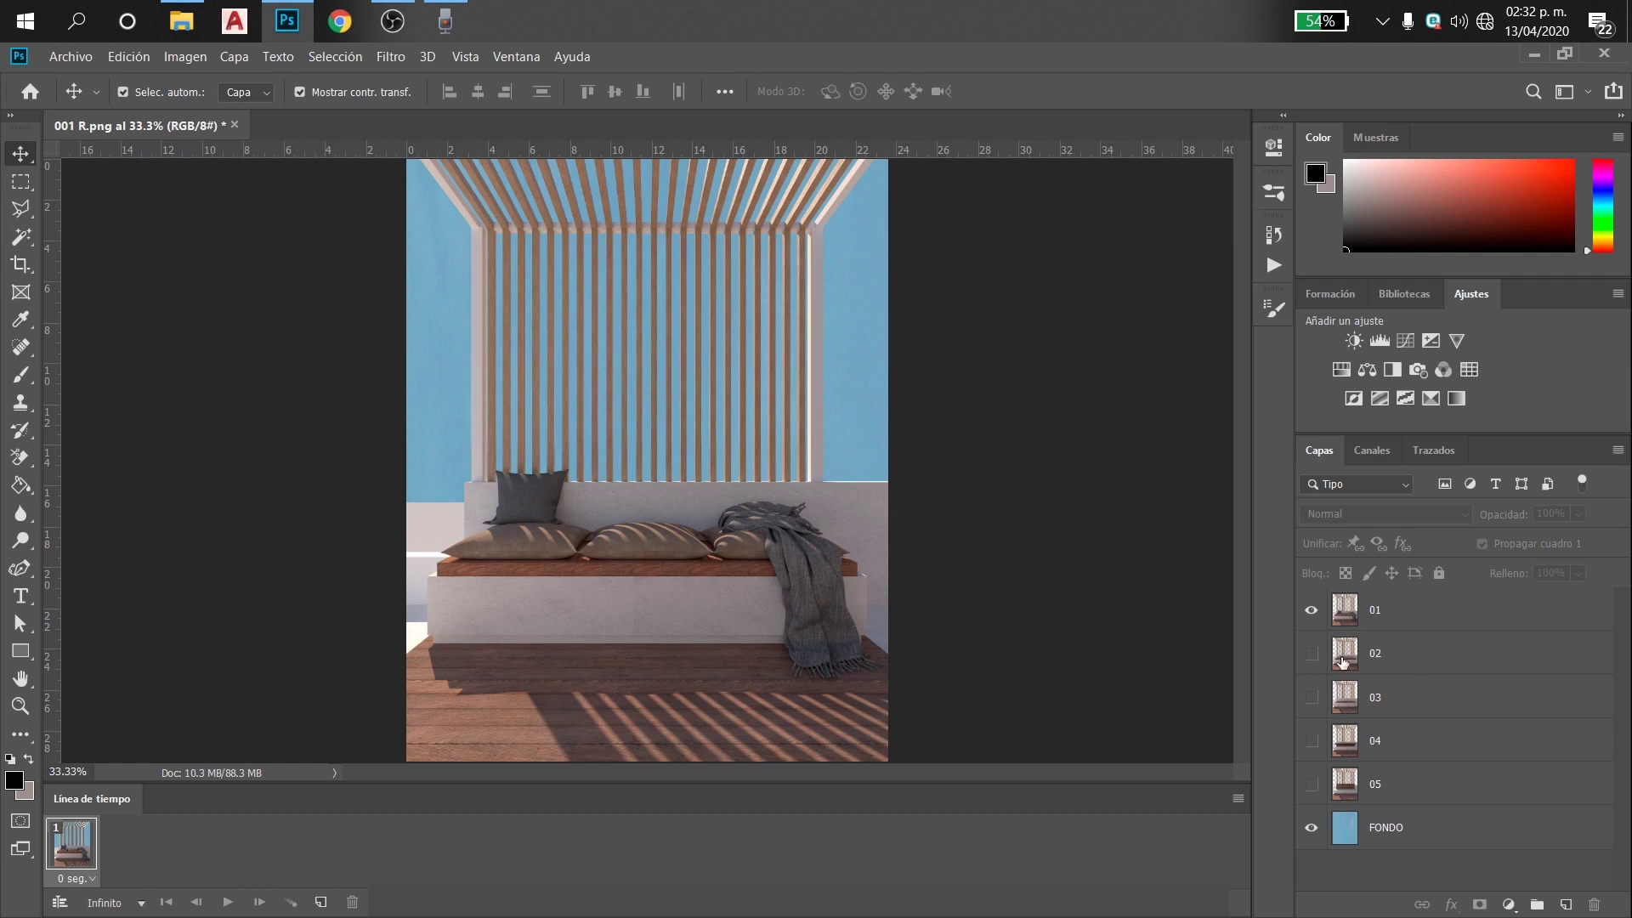
Add a second animation frame showing layer 02 in place of layer 01, and compare both frames
click(320, 905)
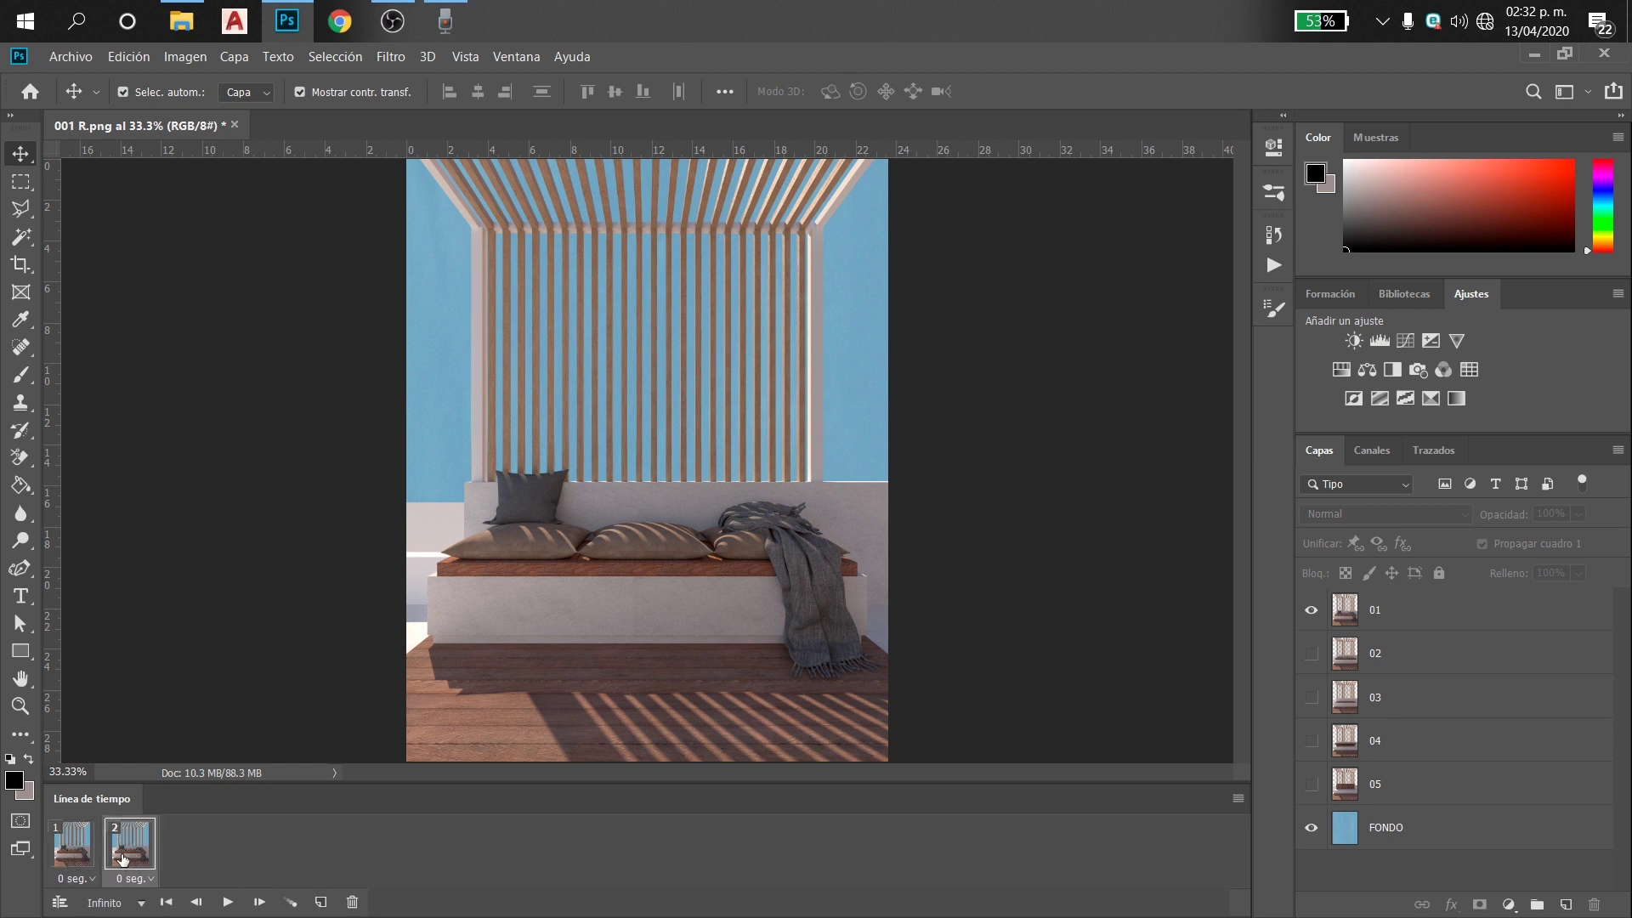
click(1311, 610)
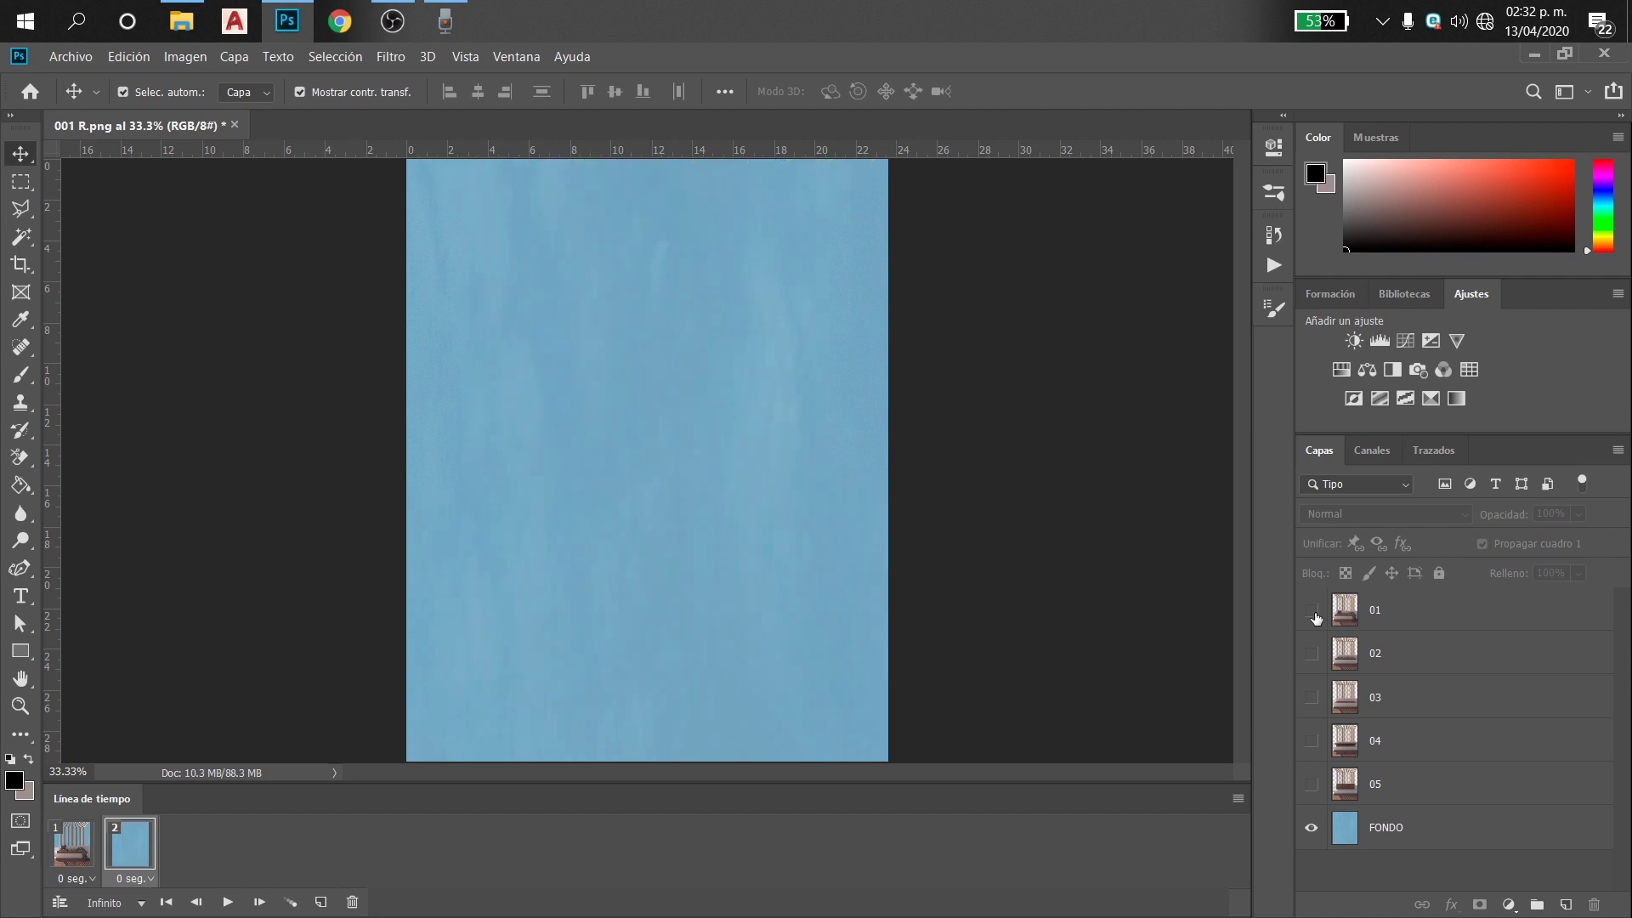
click(1313, 655)
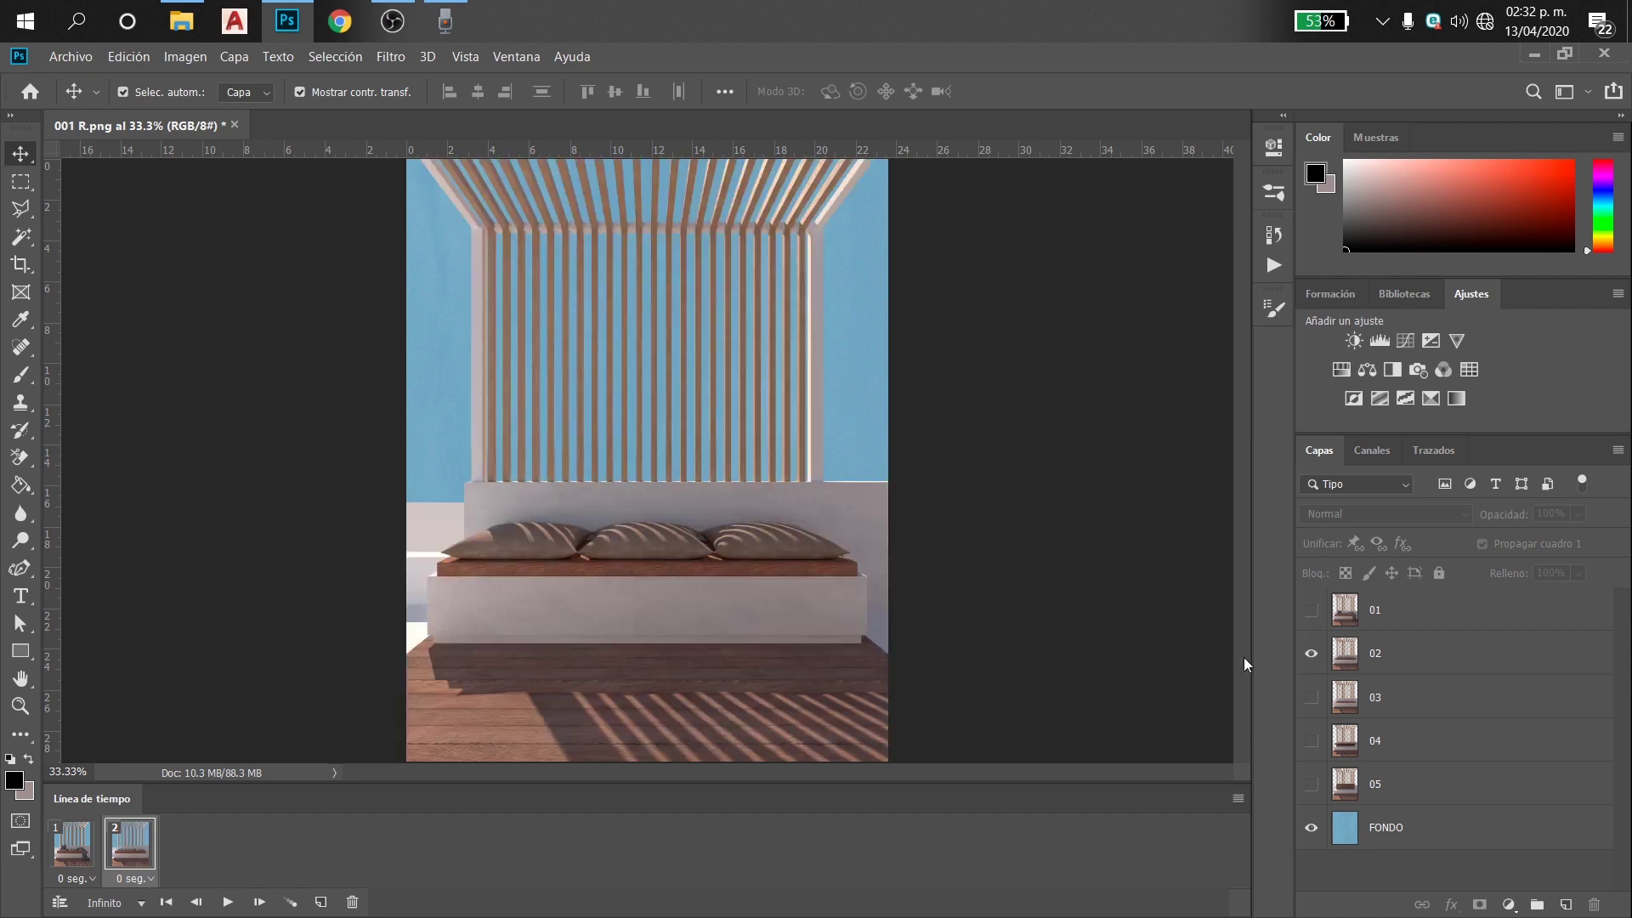
click(73, 847)
click(128, 844)
Add a third frame showing layer 03 in place of layer 02, and review frames 1 to 3
click(320, 902)
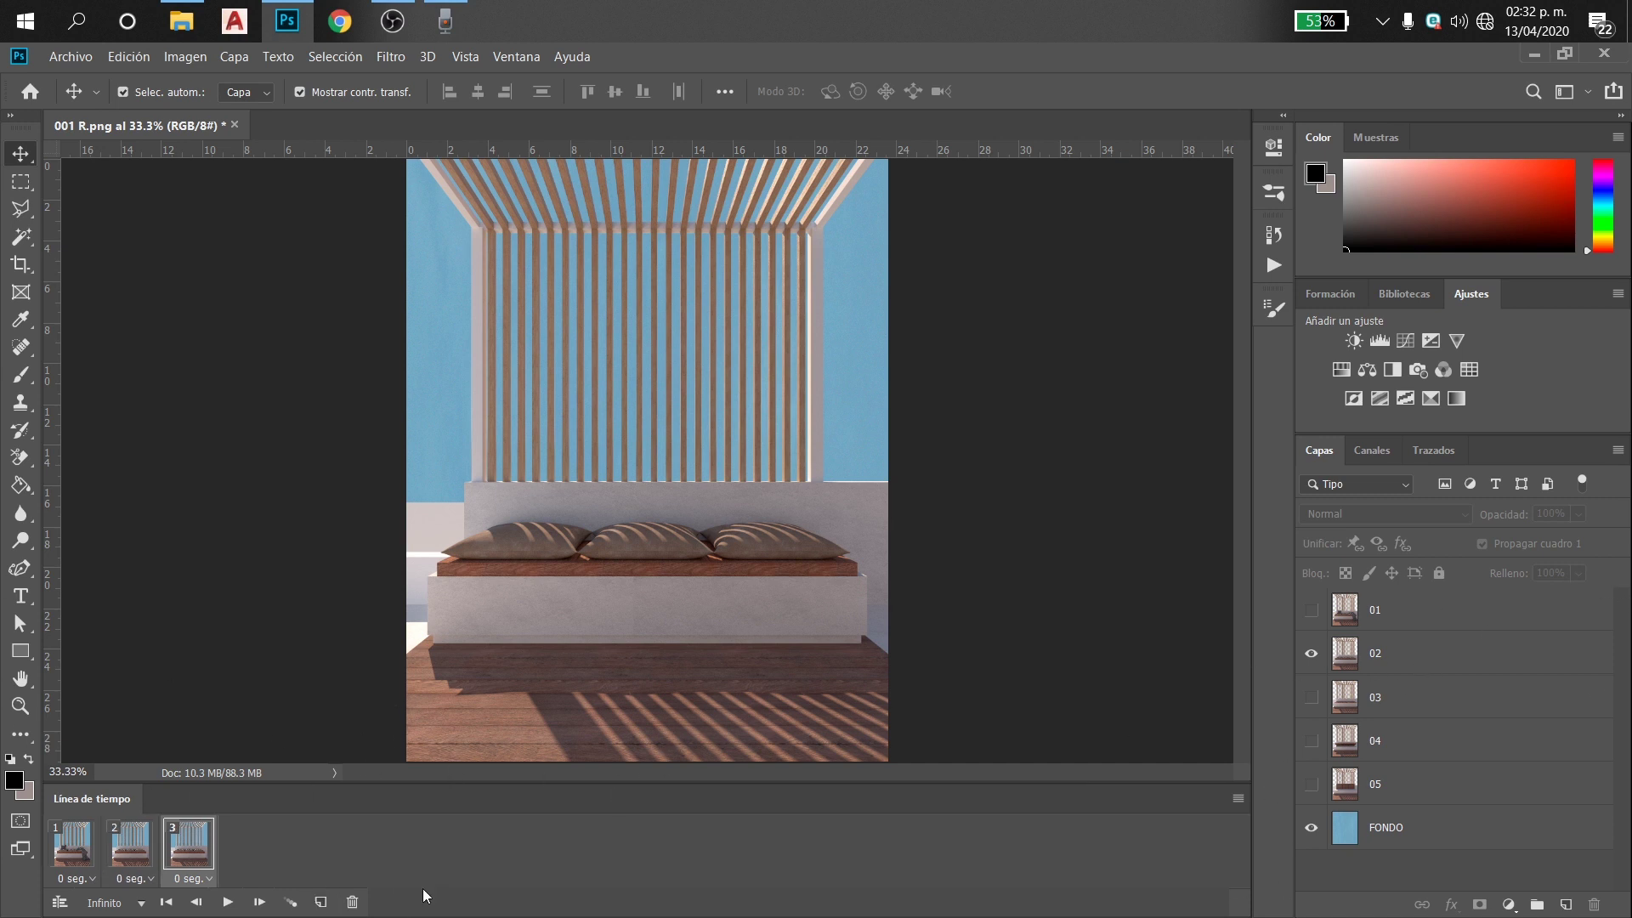
click(1312, 653)
click(1311, 697)
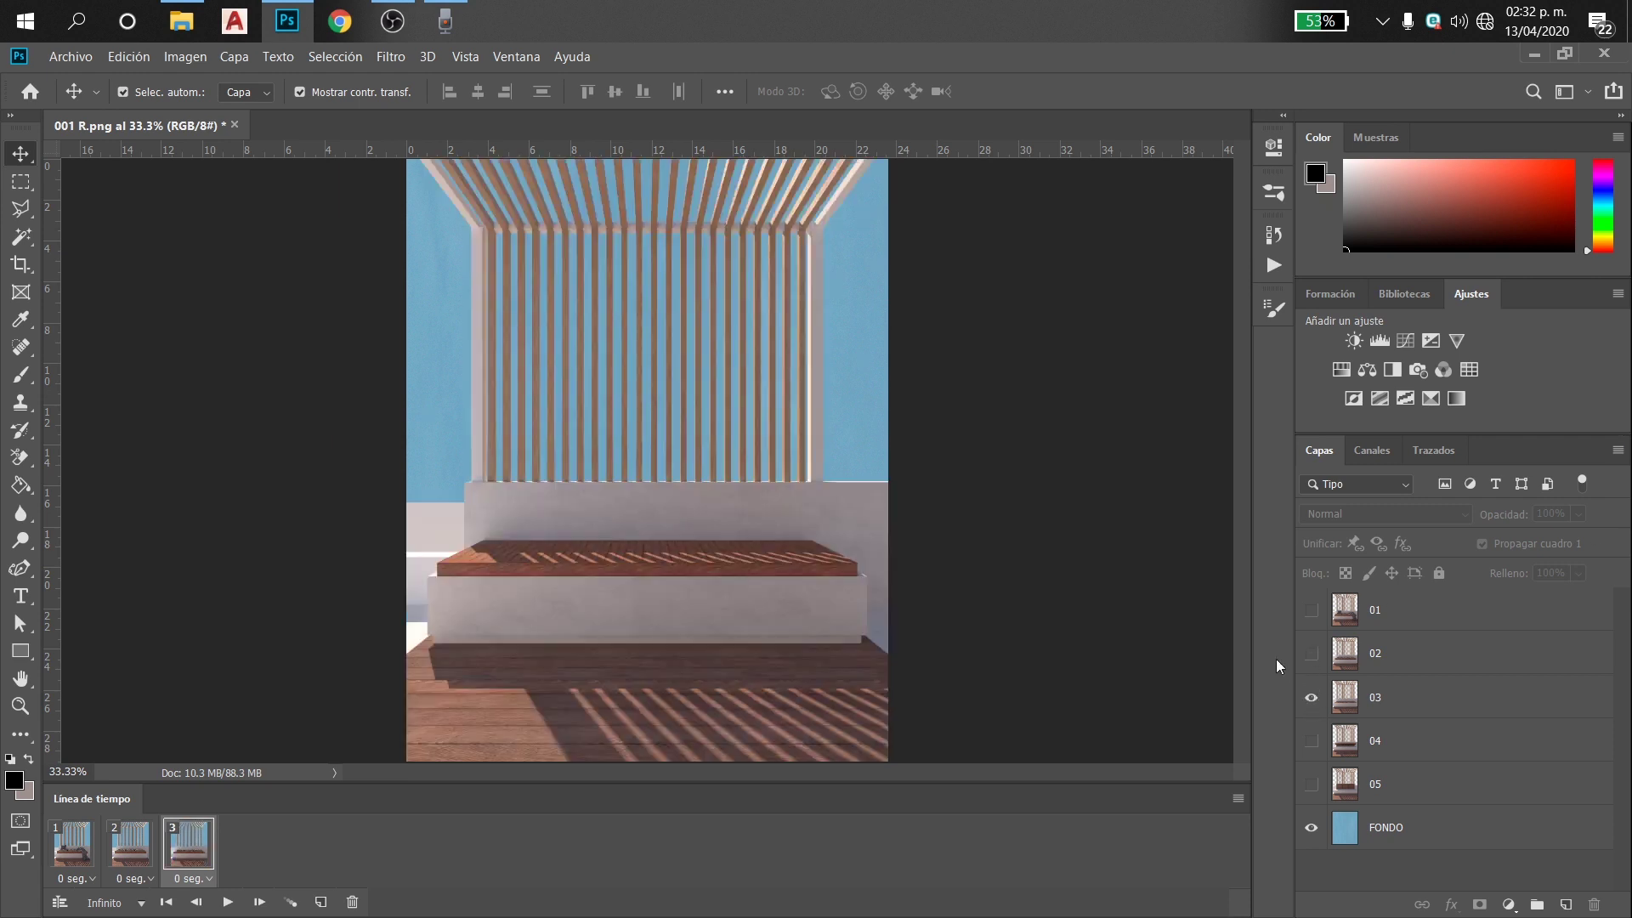
click(71, 838)
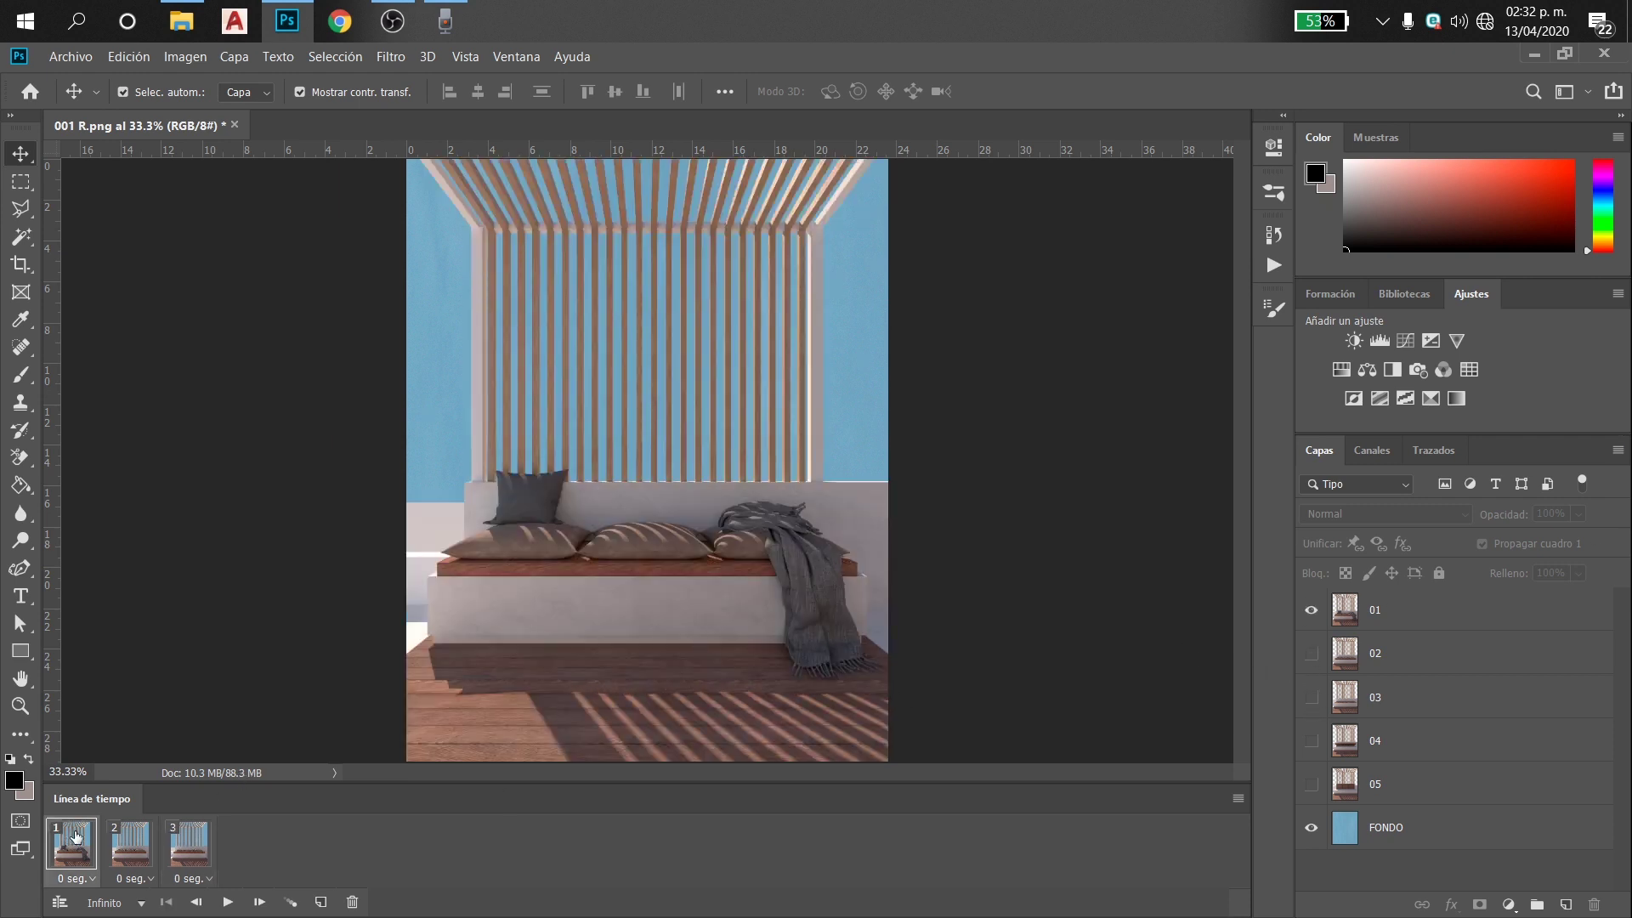
click(135, 851)
click(189, 850)
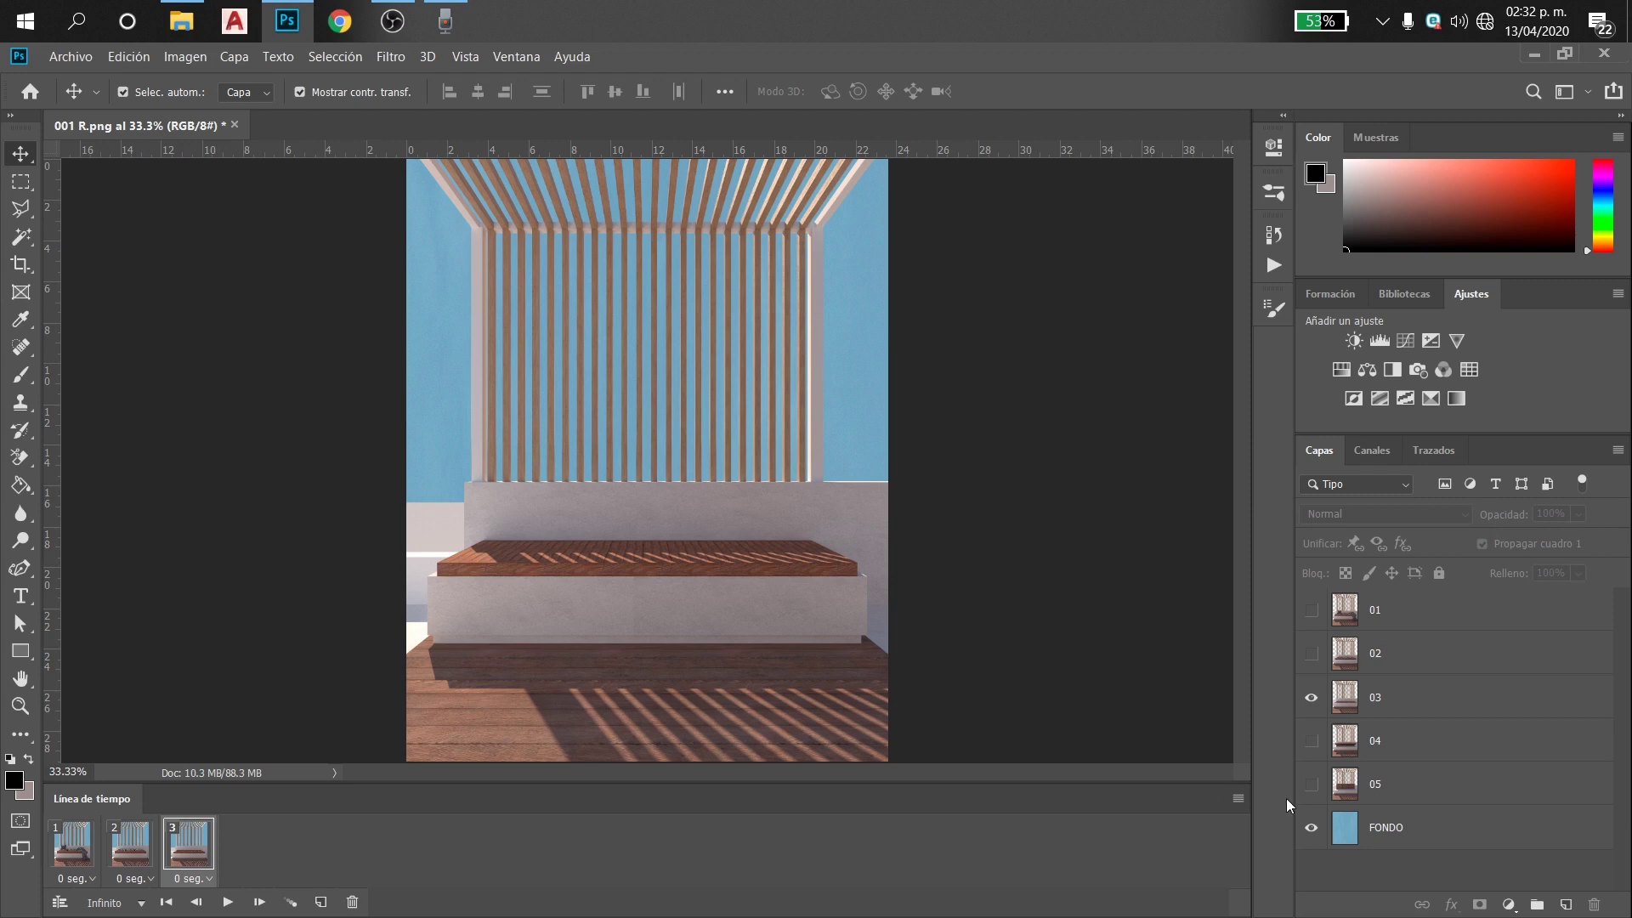
Add a fourth frame showing layer 04 in place of layer 03
click(320, 902)
click(1312, 740)
click(1311, 697)
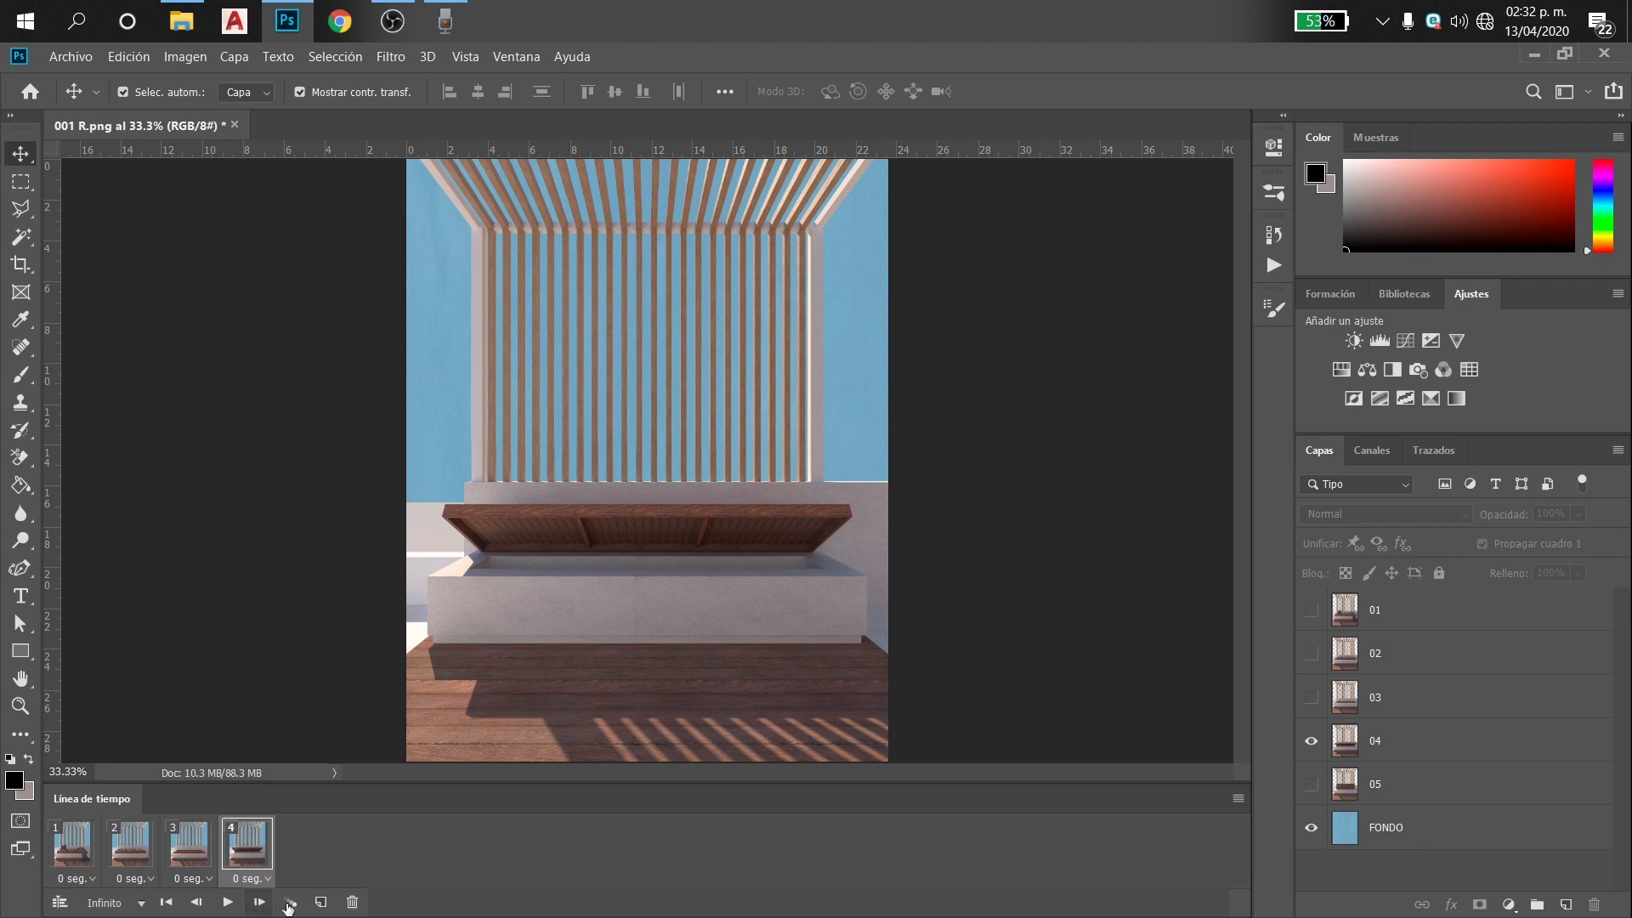
Add a fifth frame showing layer 05 in place of layer 04, and play the animation from the first frame
click(321, 902)
click(1312, 740)
click(1312, 784)
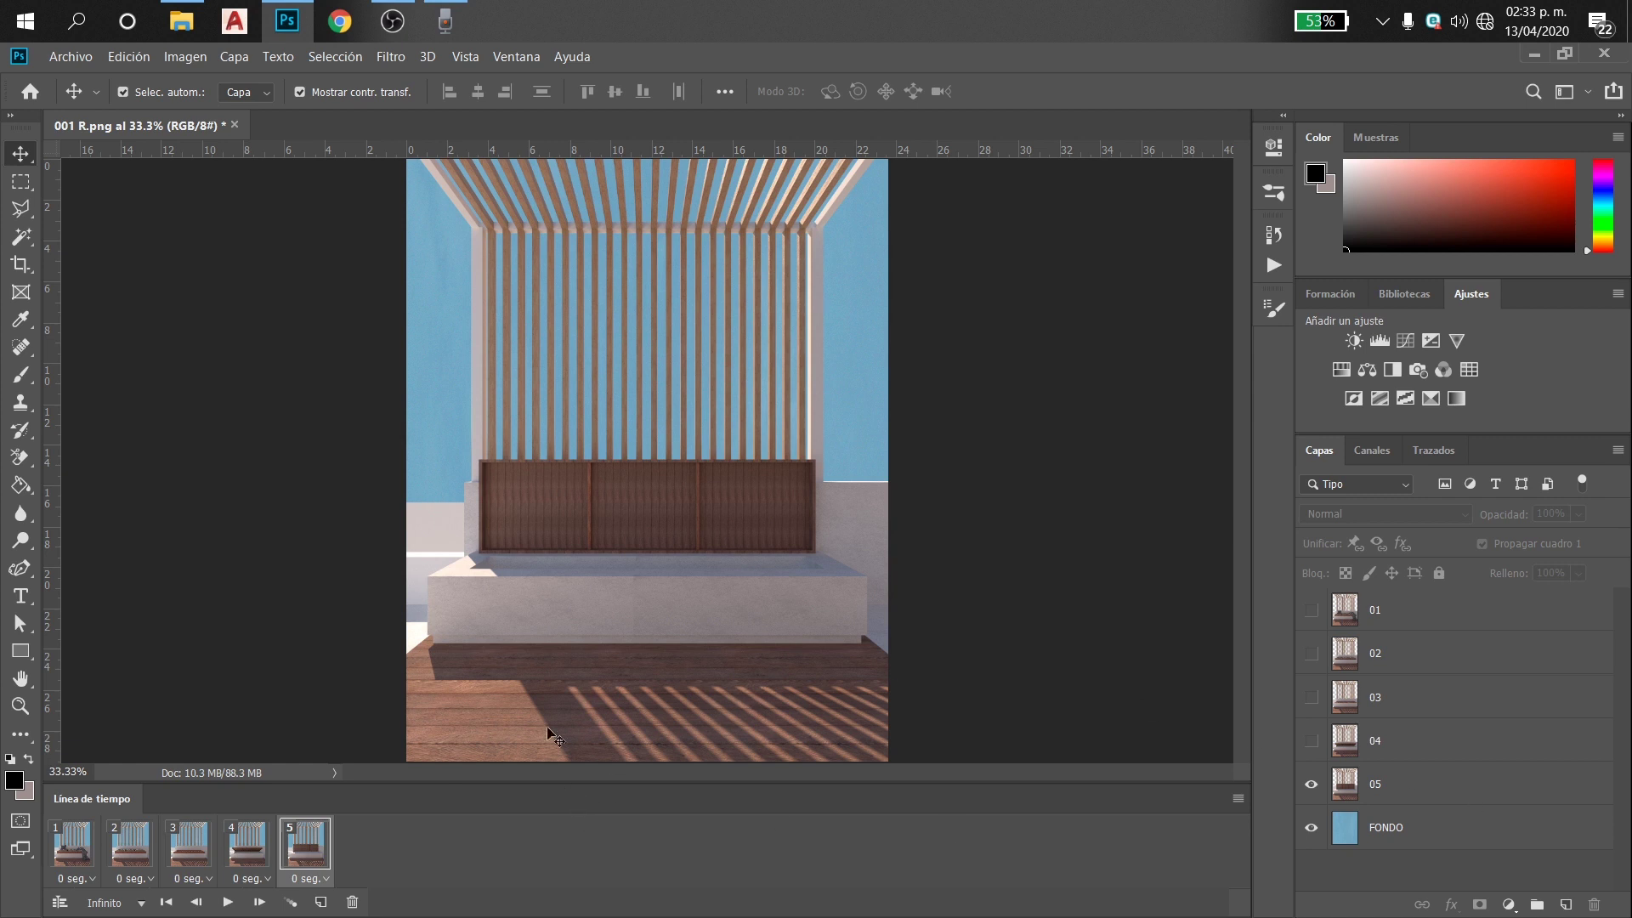
click(81, 844)
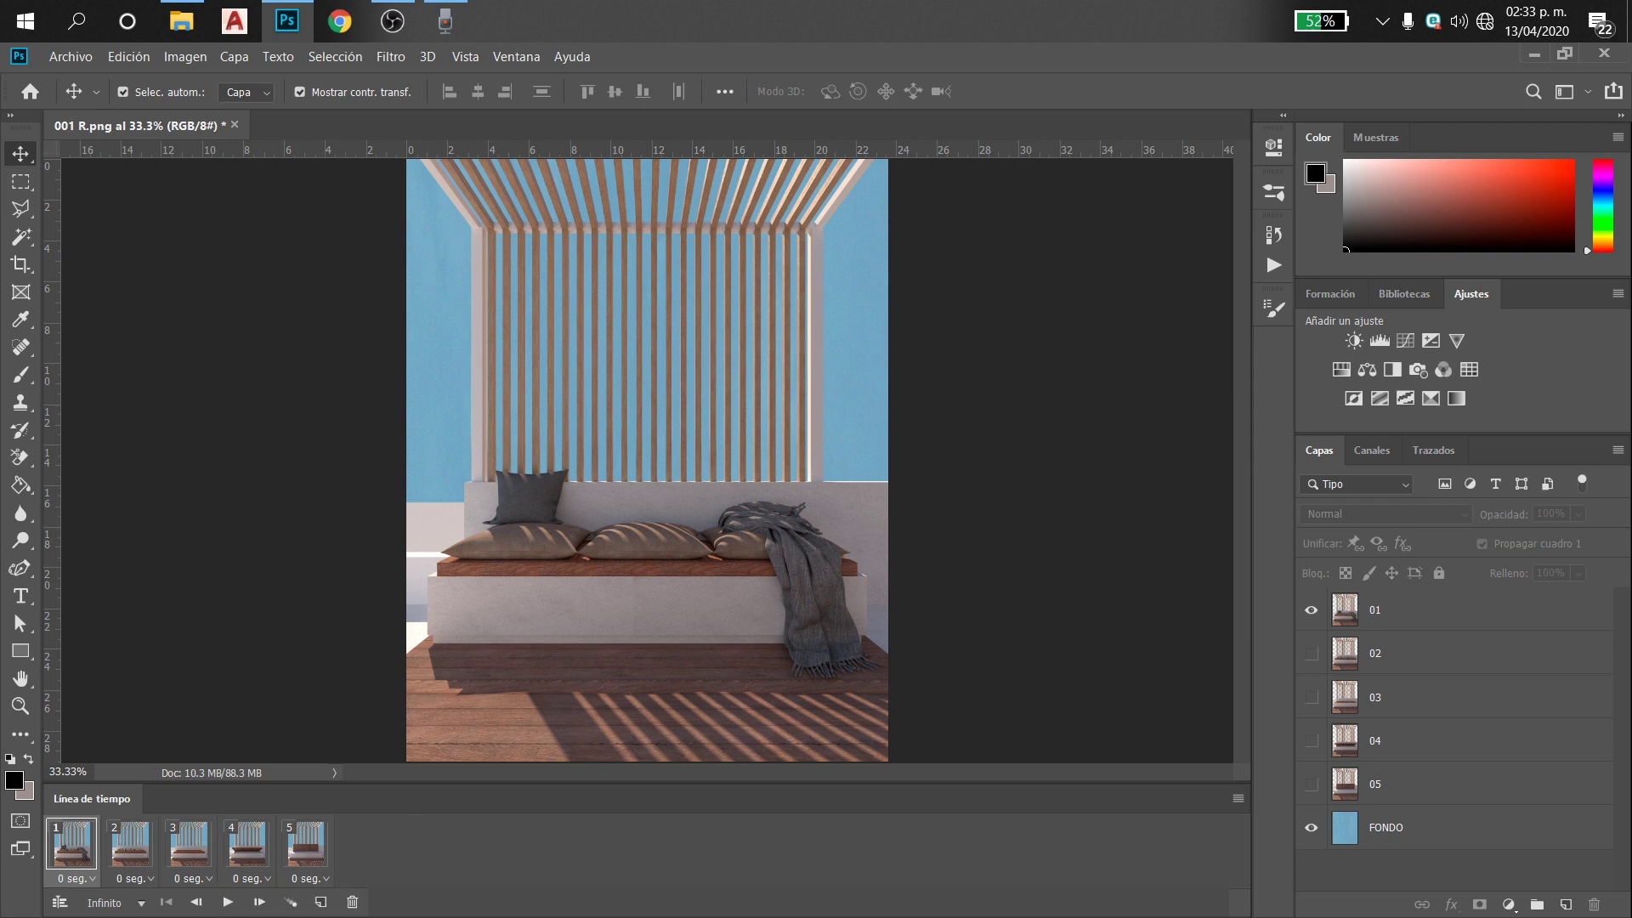
click(228, 903)
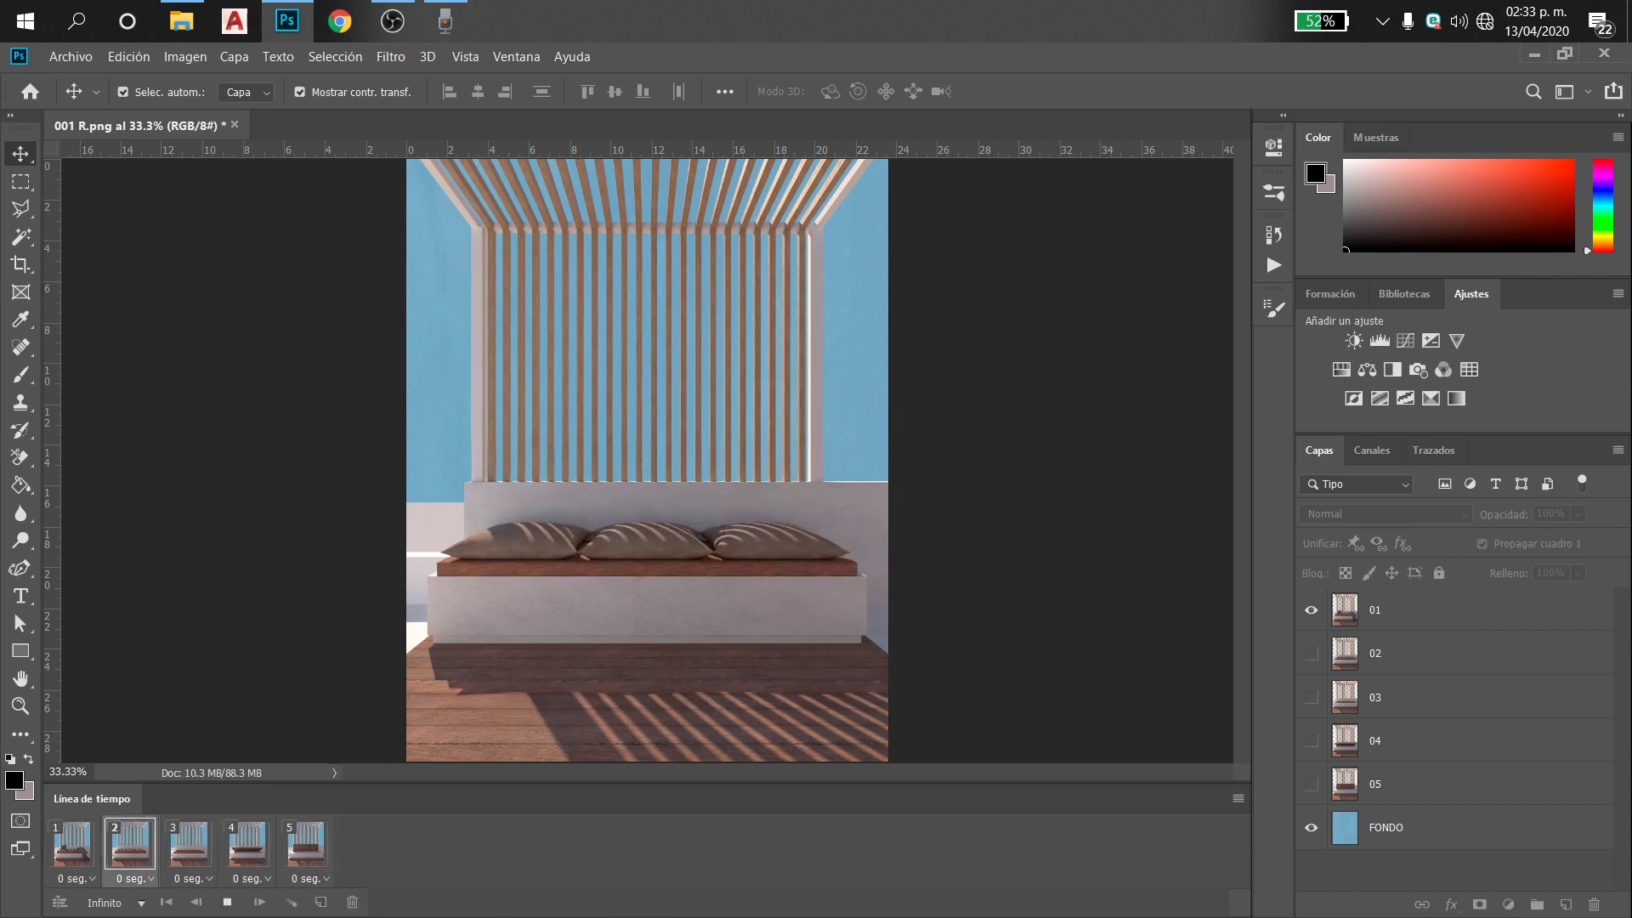
Set the delay of all five frames to 0.2 seconds and play the animation to check its speed
click(76, 879)
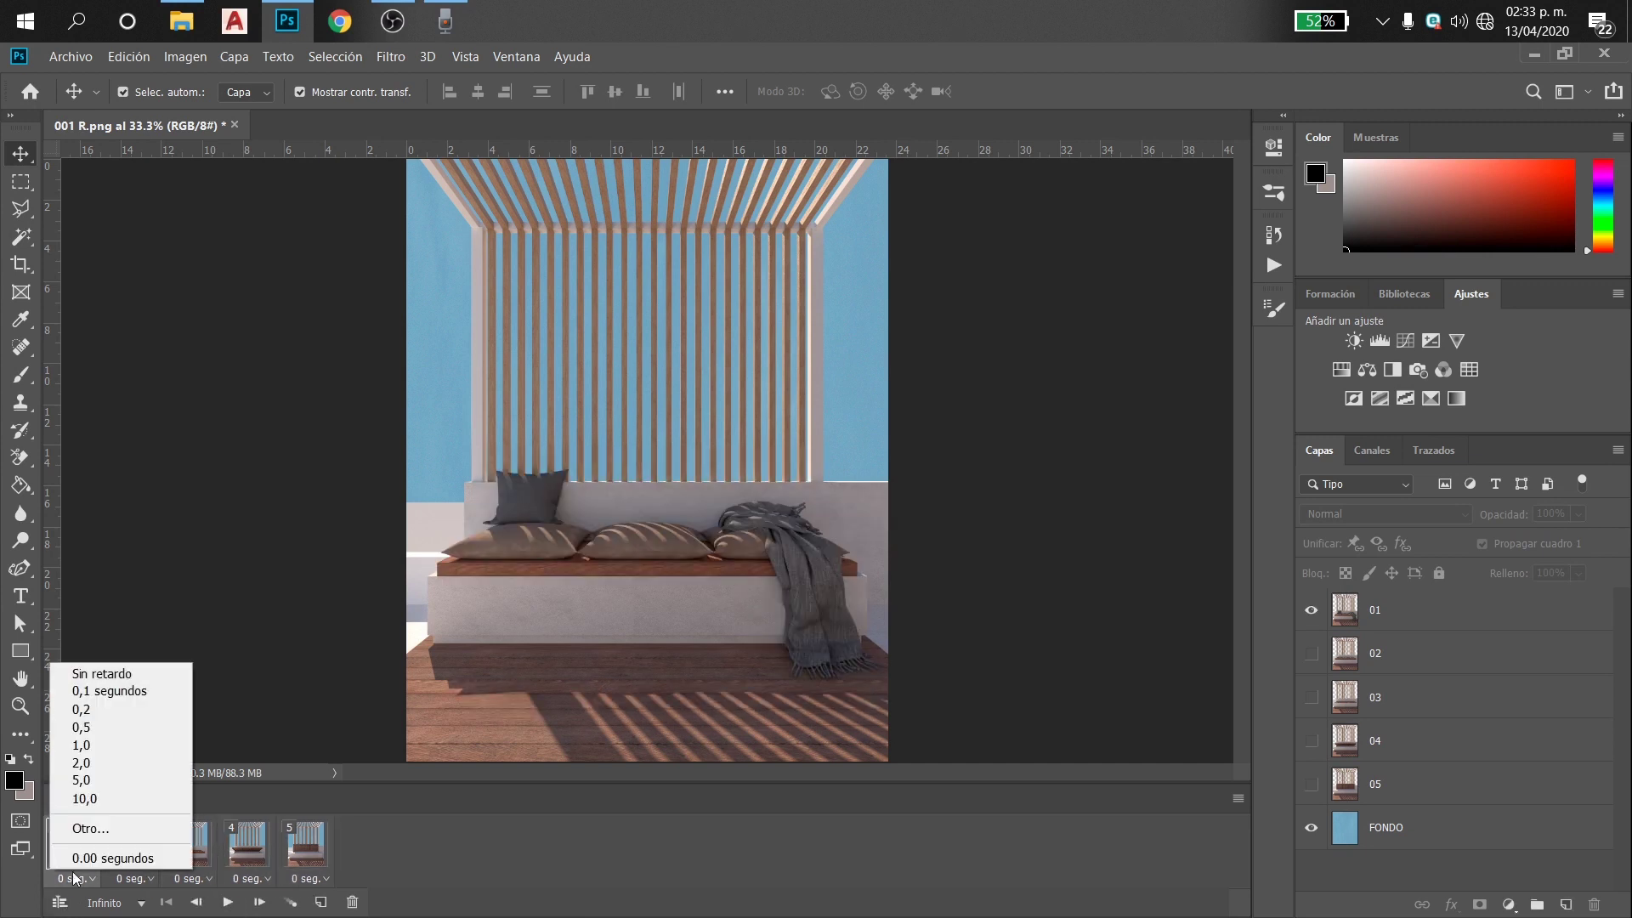
click(117, 709)
click(140, 879)
click(136, 709)
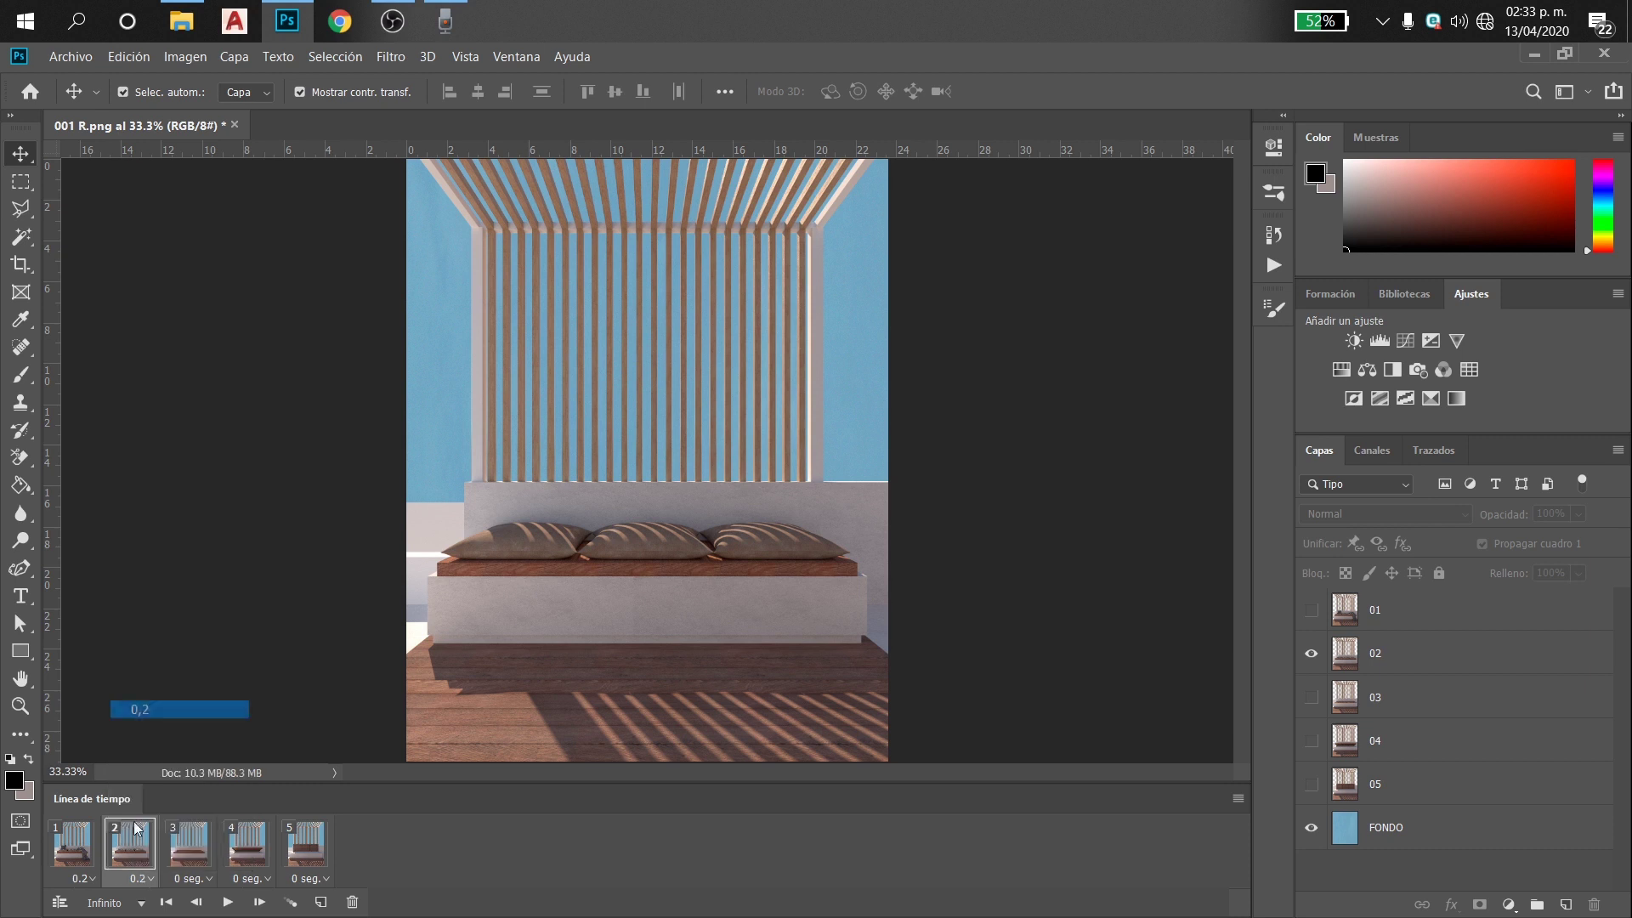
click(194, 879)
click(194, 709)
click(252, 879)
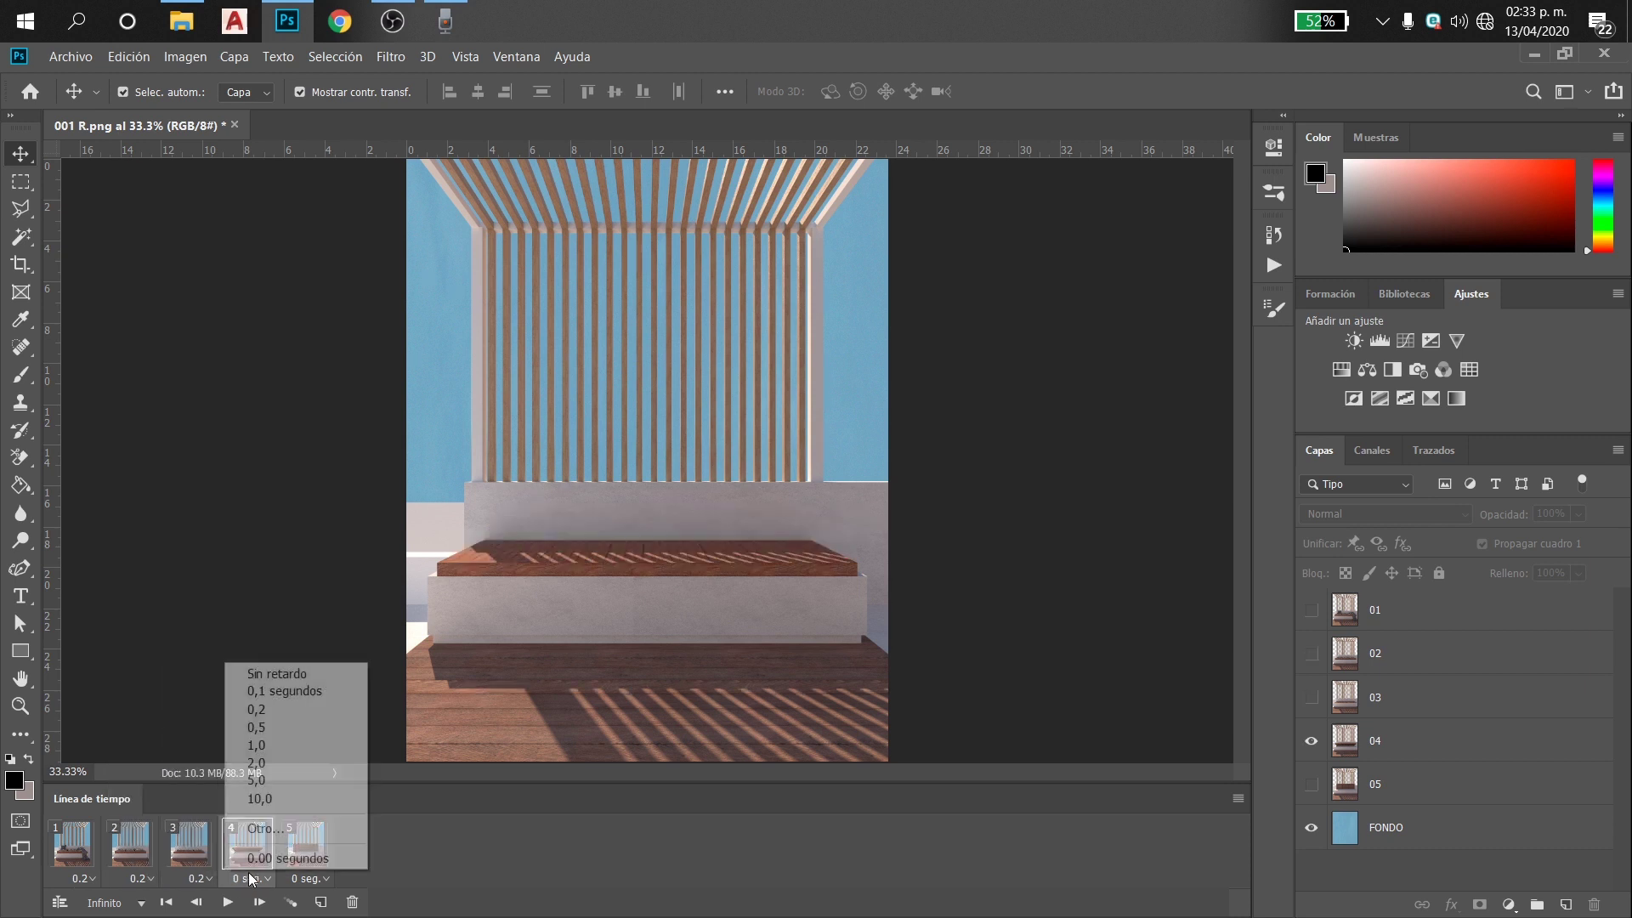
click(255, 709)
click(309, 878)
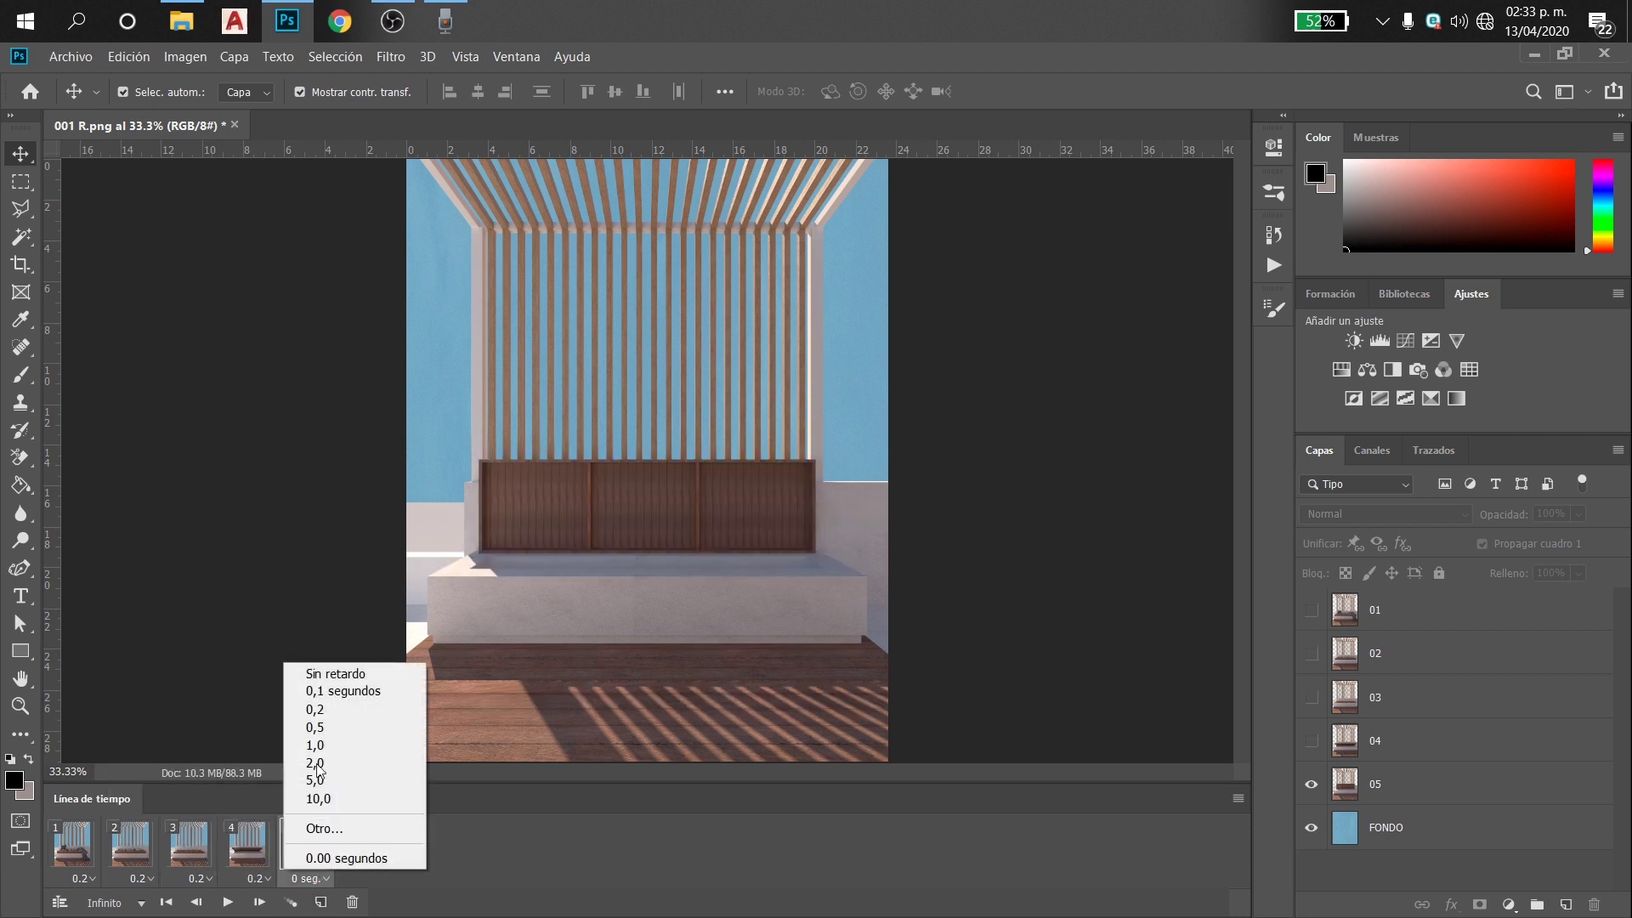
click(314, 709)
click(226, 902)
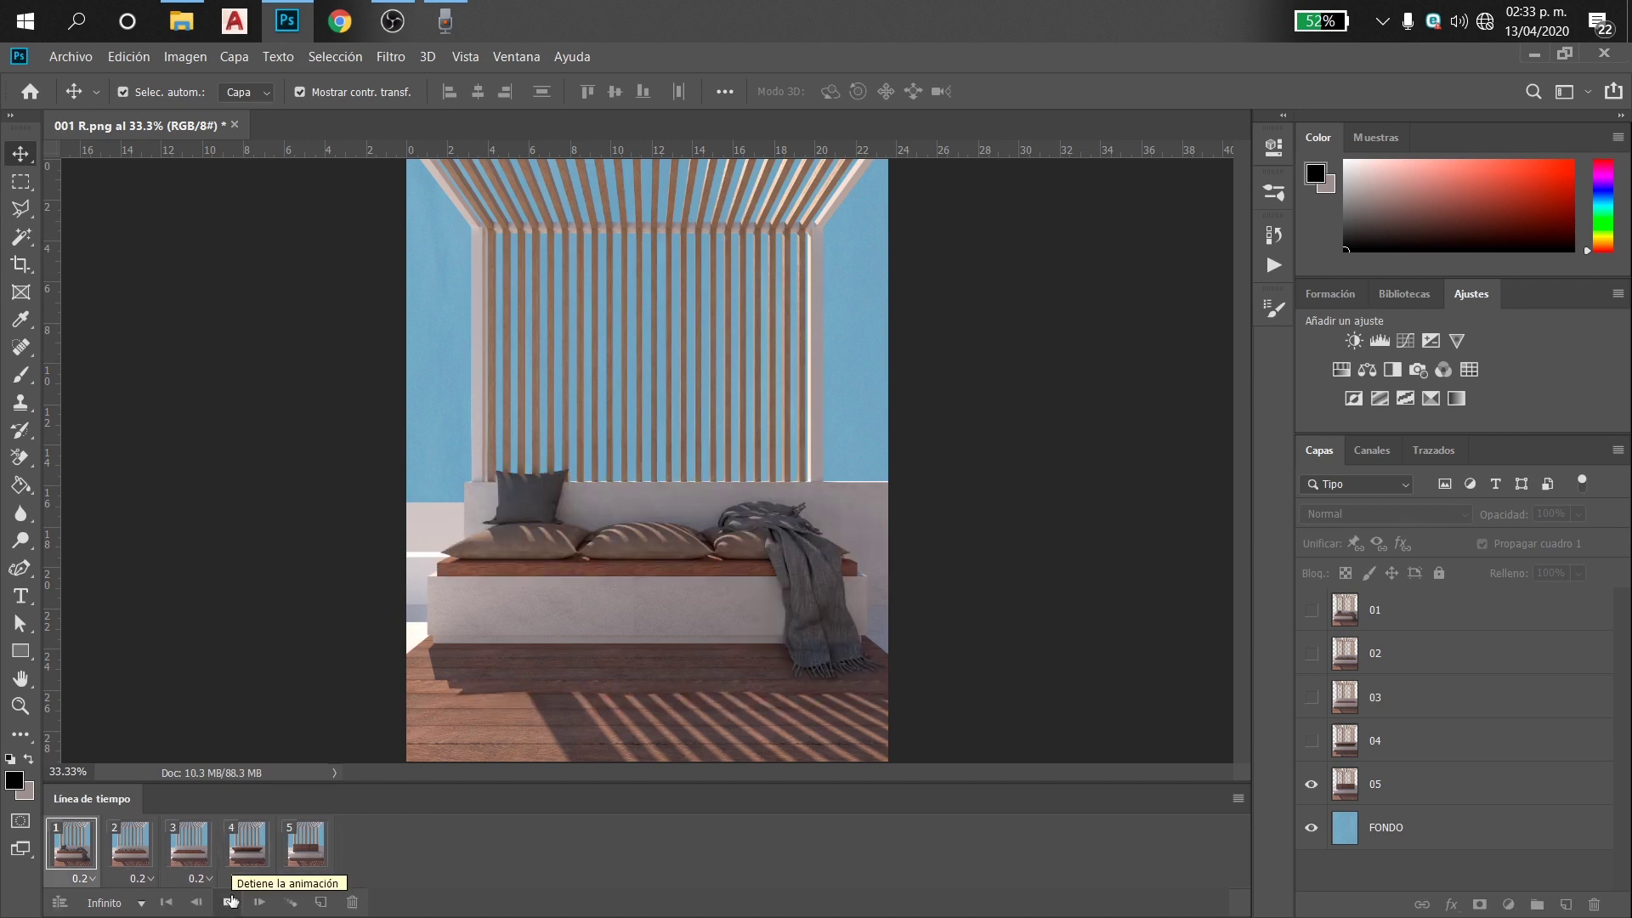
click(236, 899)
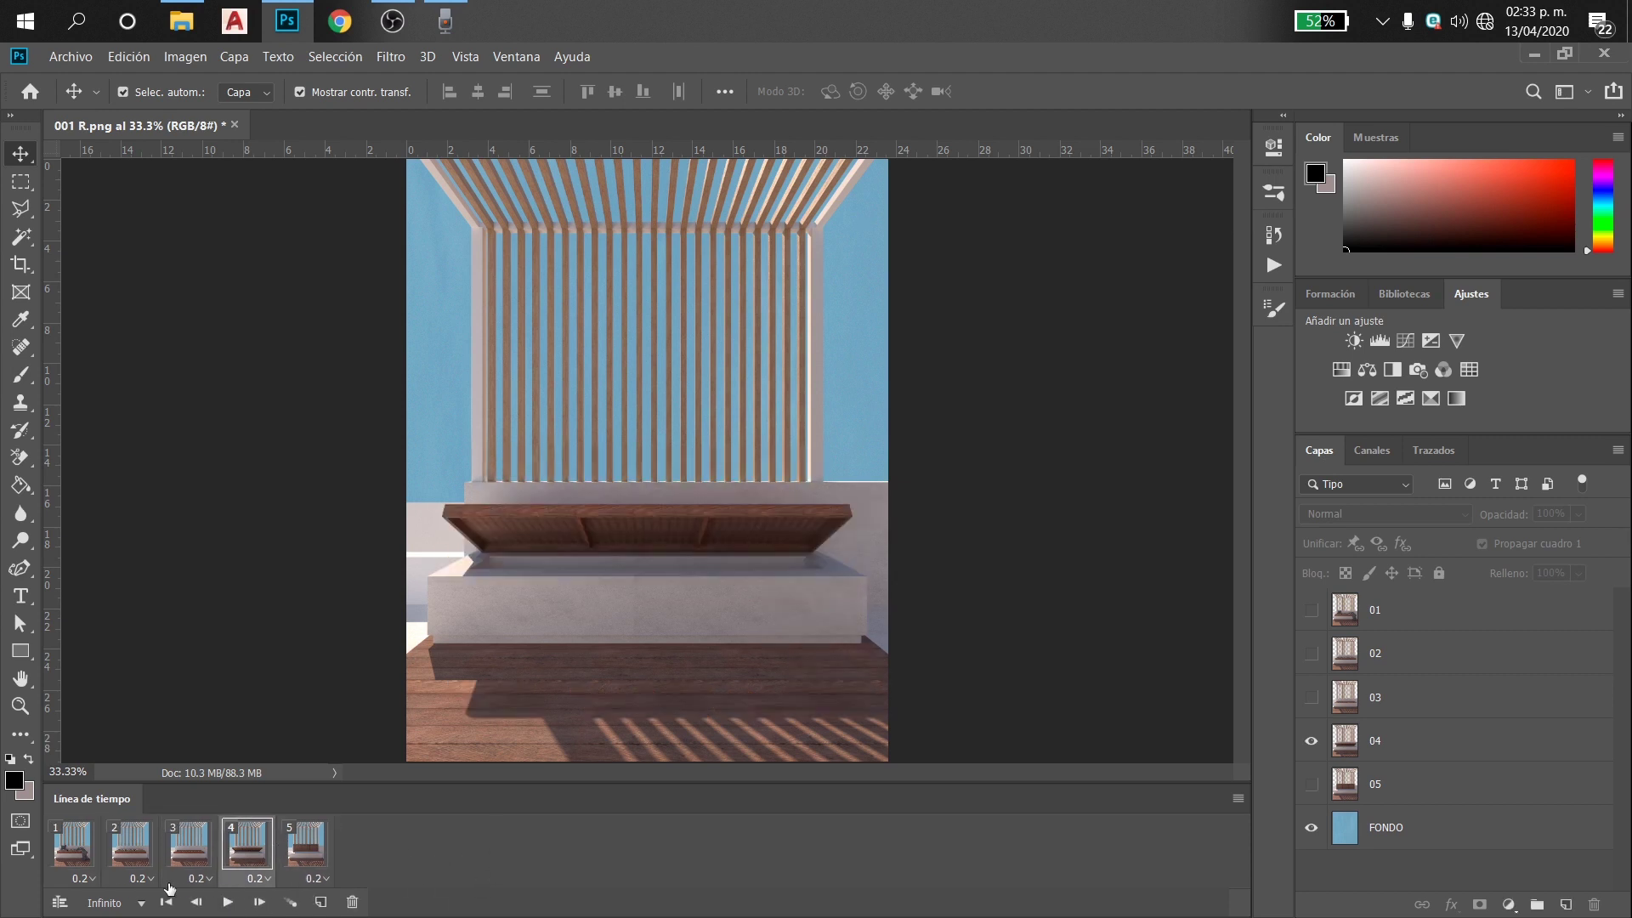
Duplicate frame 5 as a sixth frame with layer 01 also shown, and add a seventh frame showing layer 02 instead of 01
click(322, 837)
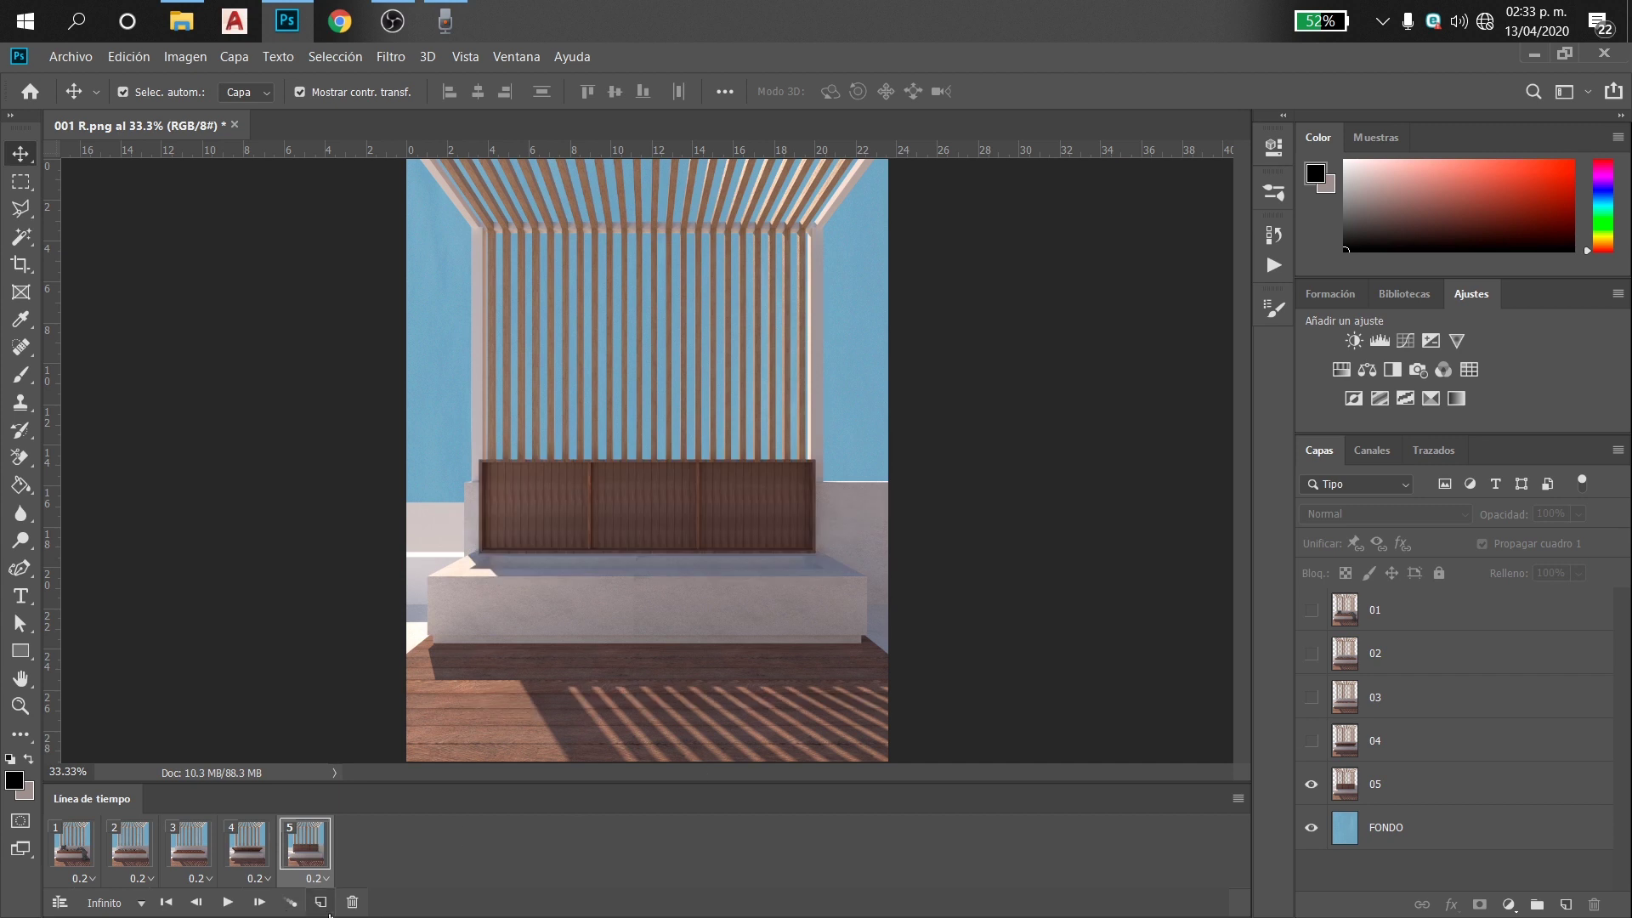
click(322, 903)
click(1312, 610)
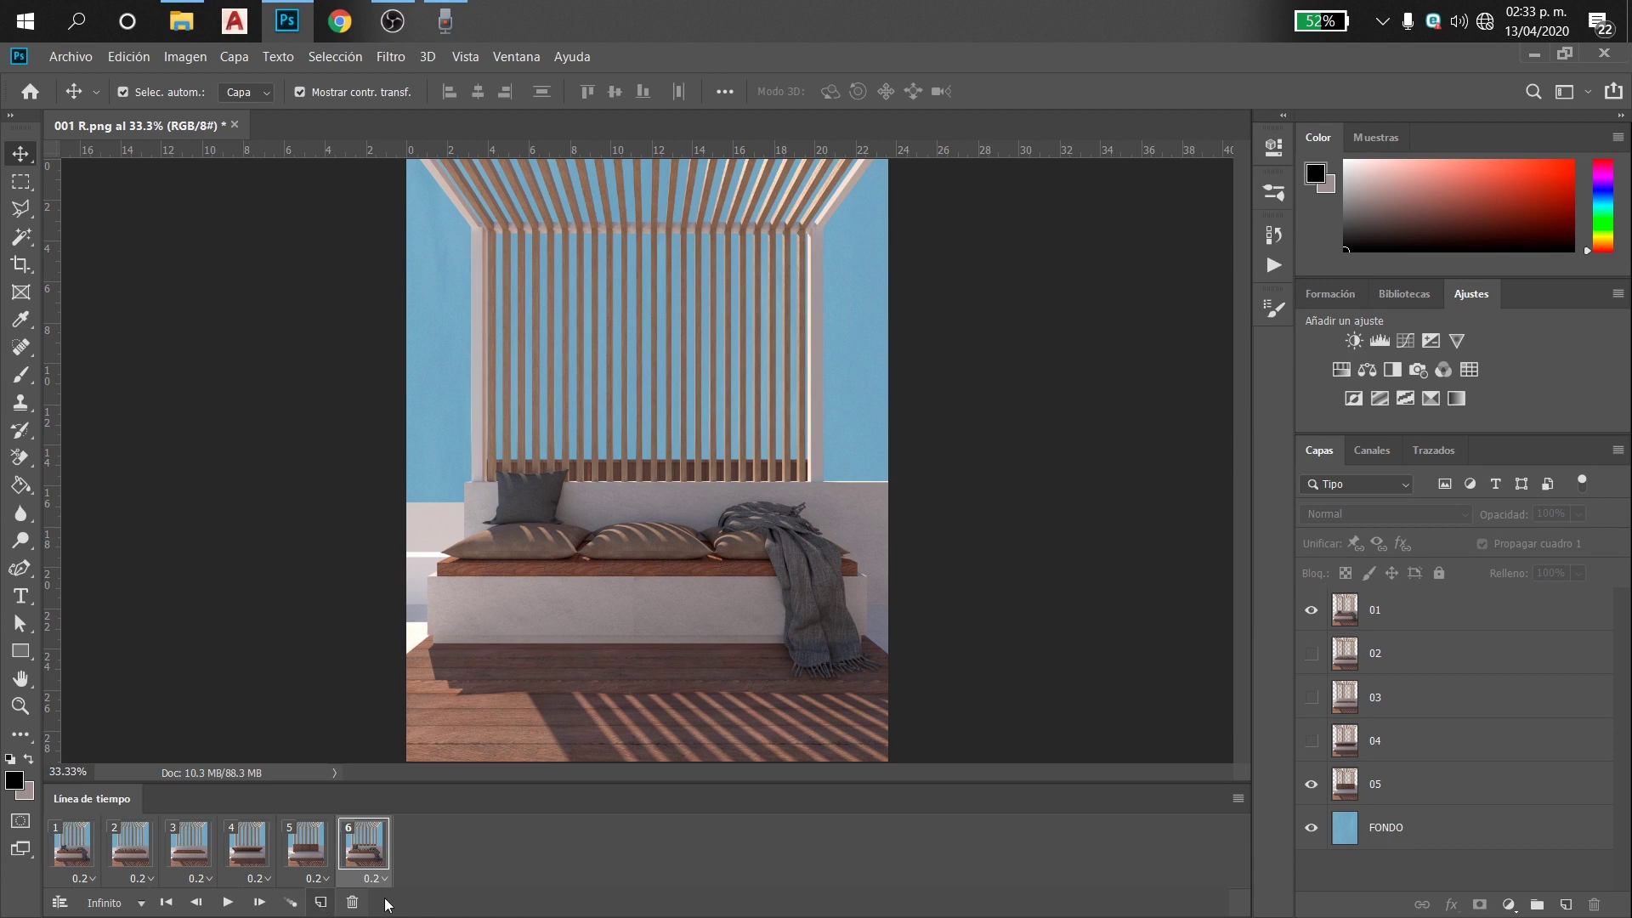
click(320, 903)
click(1312, 609)
click(1312, 653)
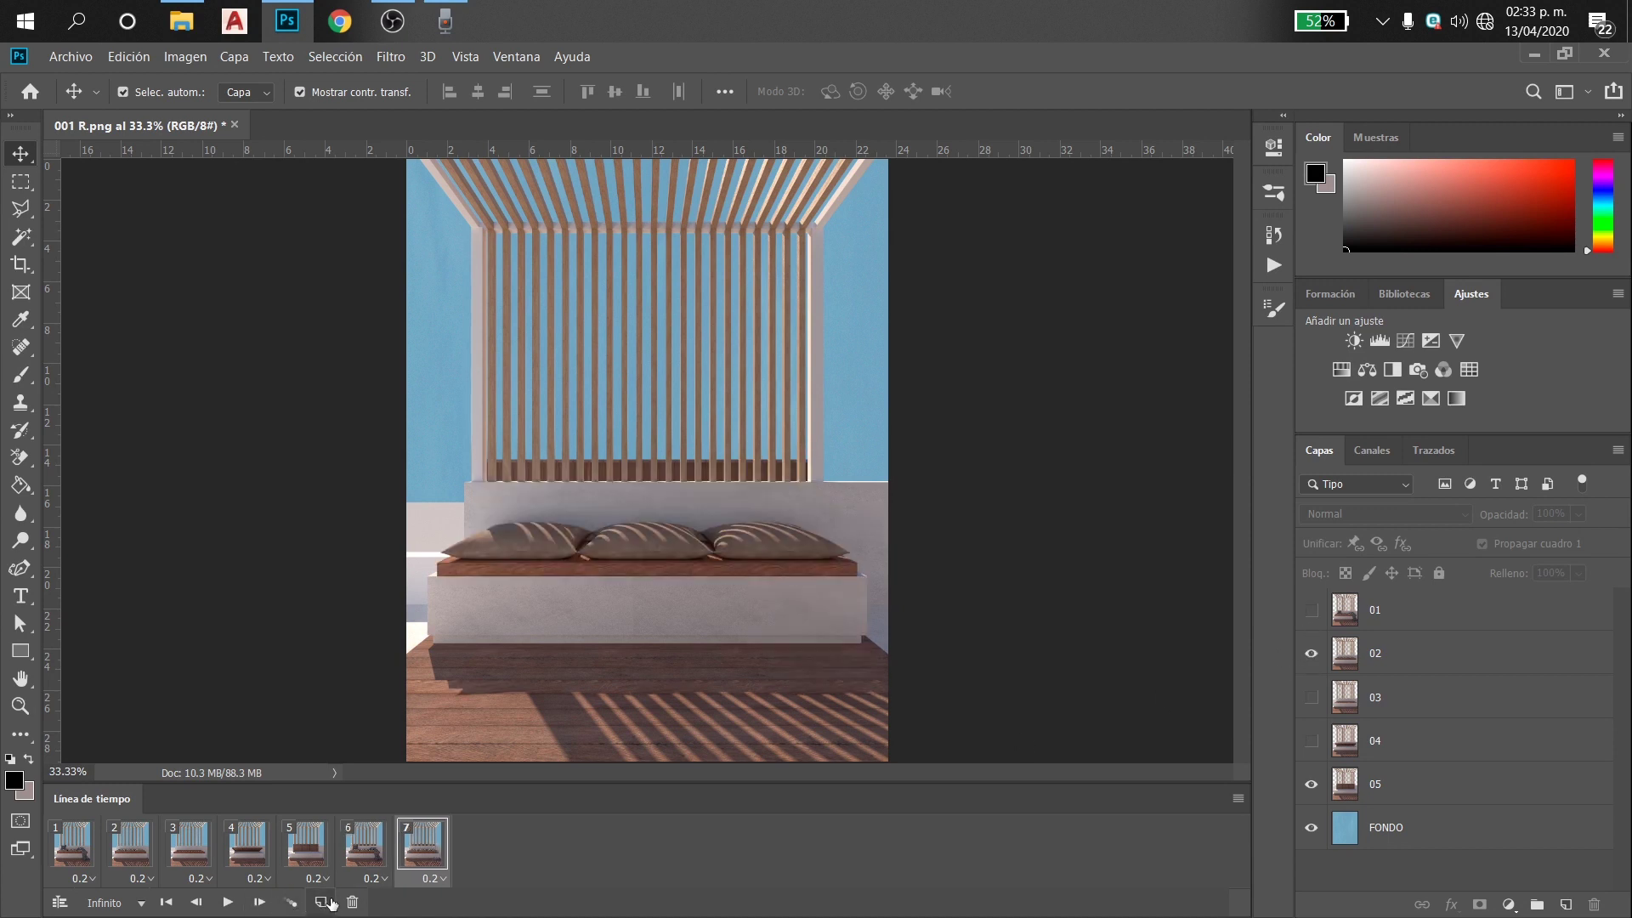
Add an eighth frame showing layer 03 instead of 02, and a ninth frame showing layer 04 instead of 03
click(322, 903)
click(1312, 697)
click(1312, 653)
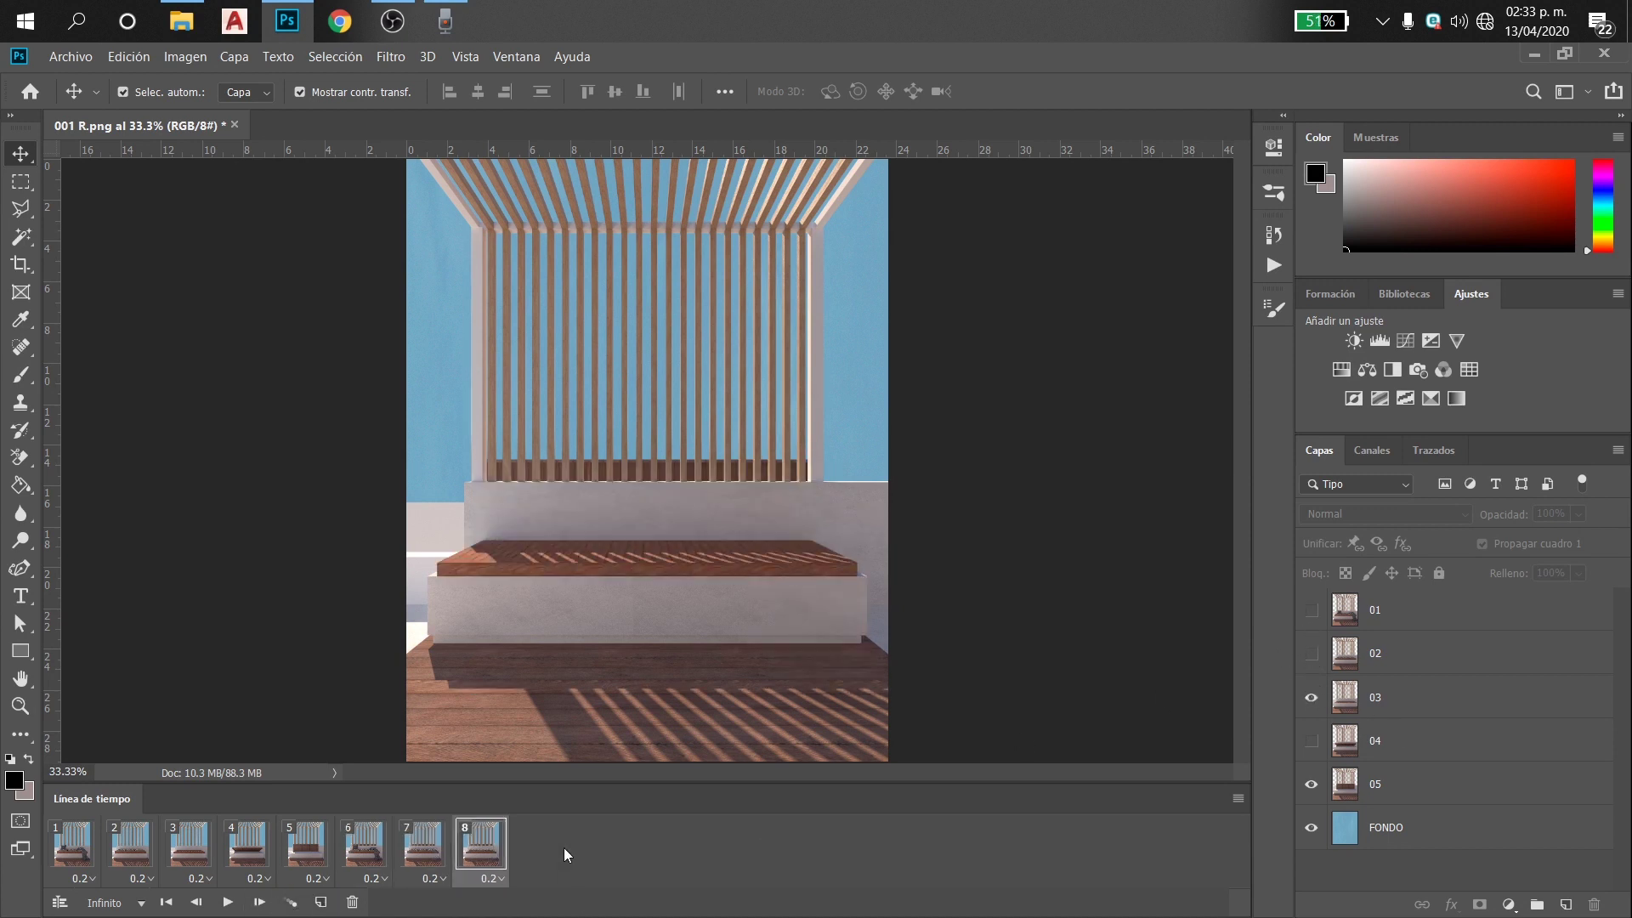
click(321, 903)
click(1312, 740)
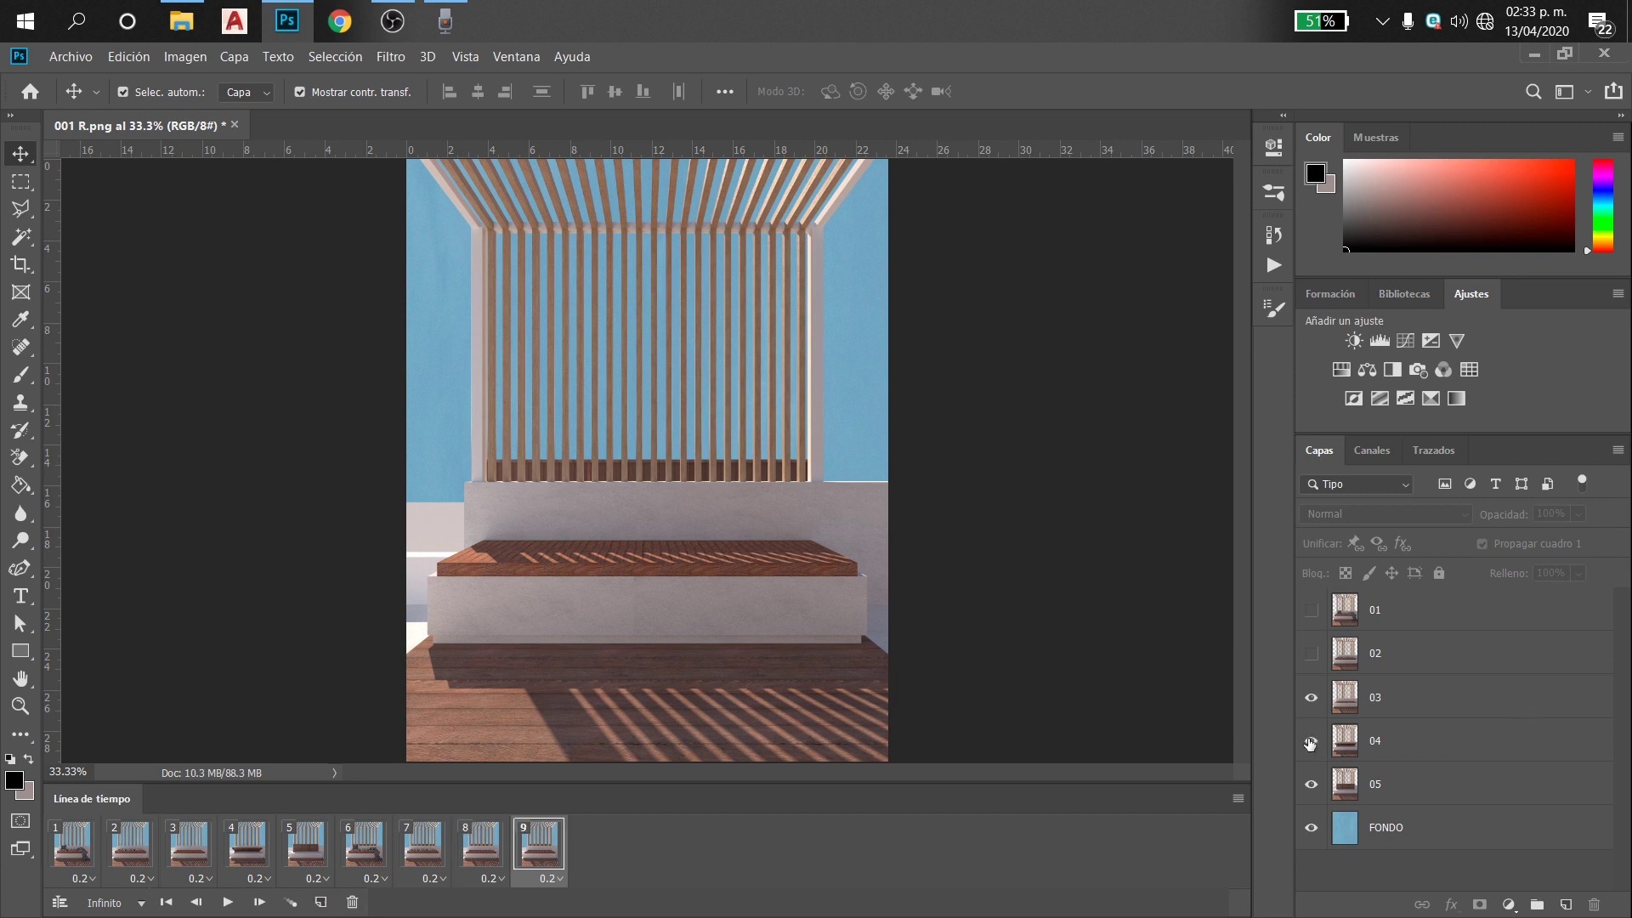
click(1311, 698)
Add a tenth frame with layer 04 hidden so only layer 05 shows over FONDO, and go back to the ninth frame
click(321, 903)
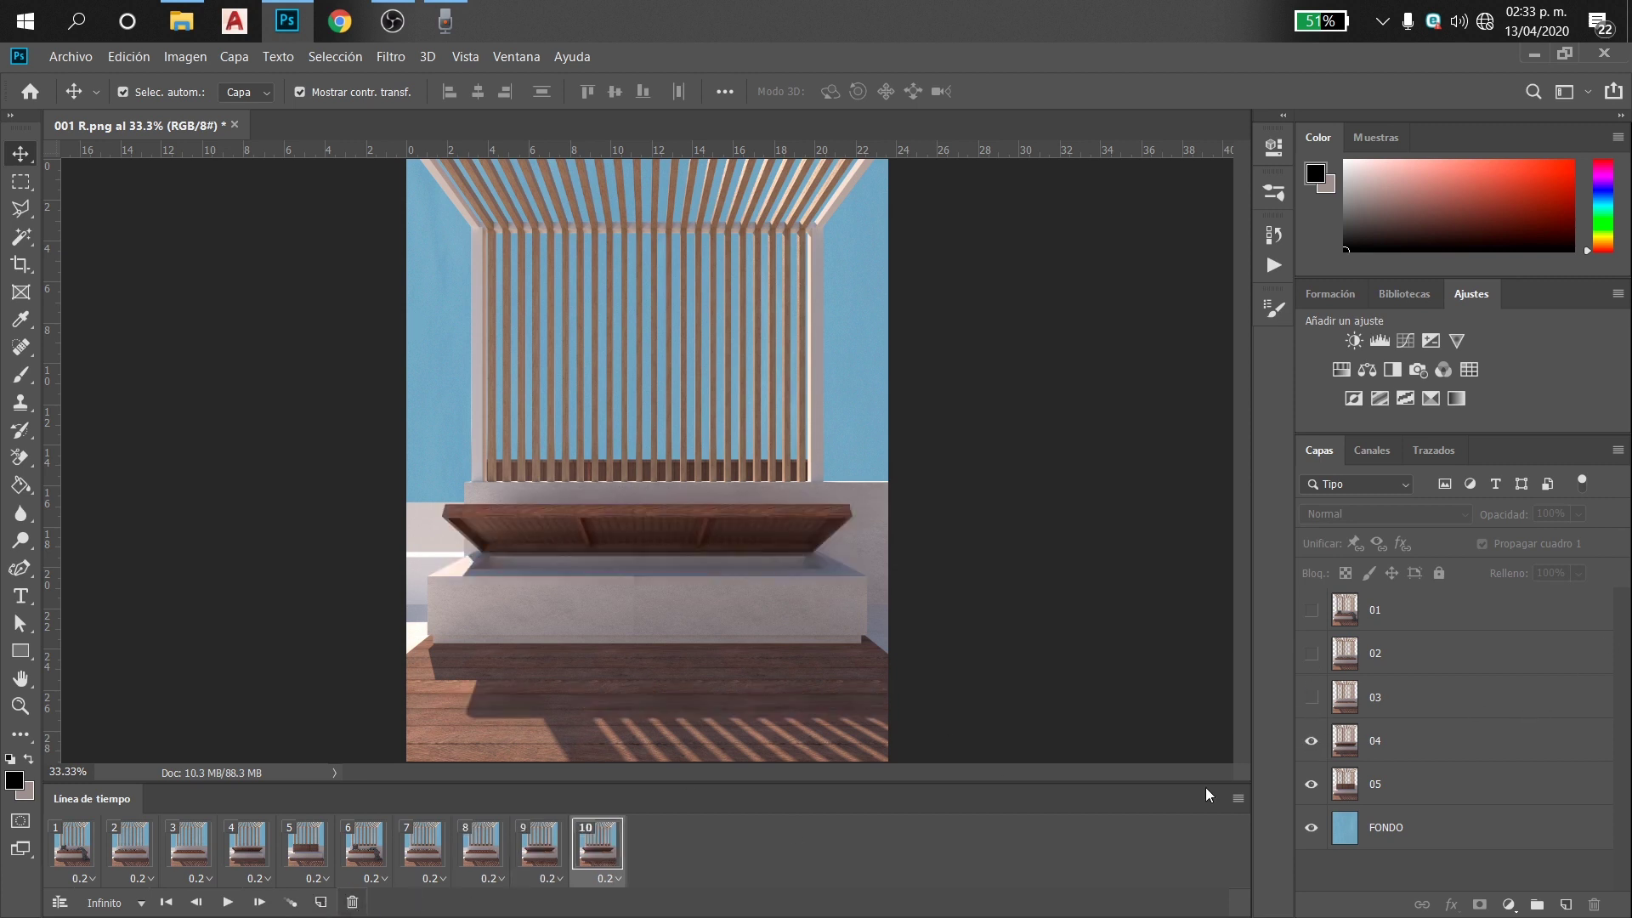
click(1312, 741)
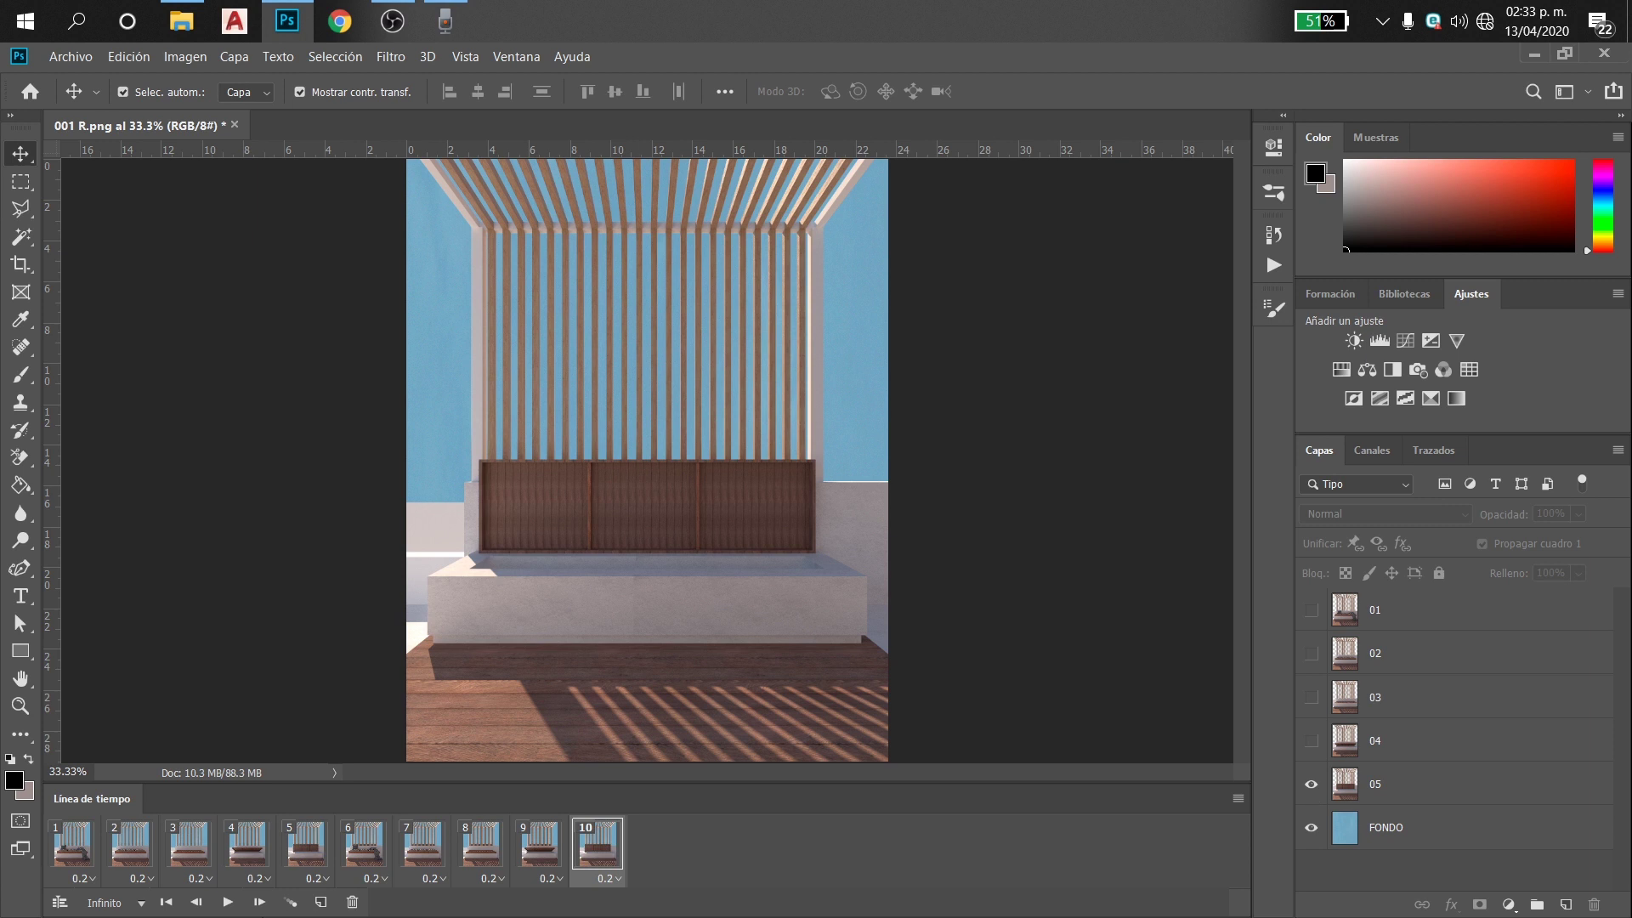
click(557, 843)
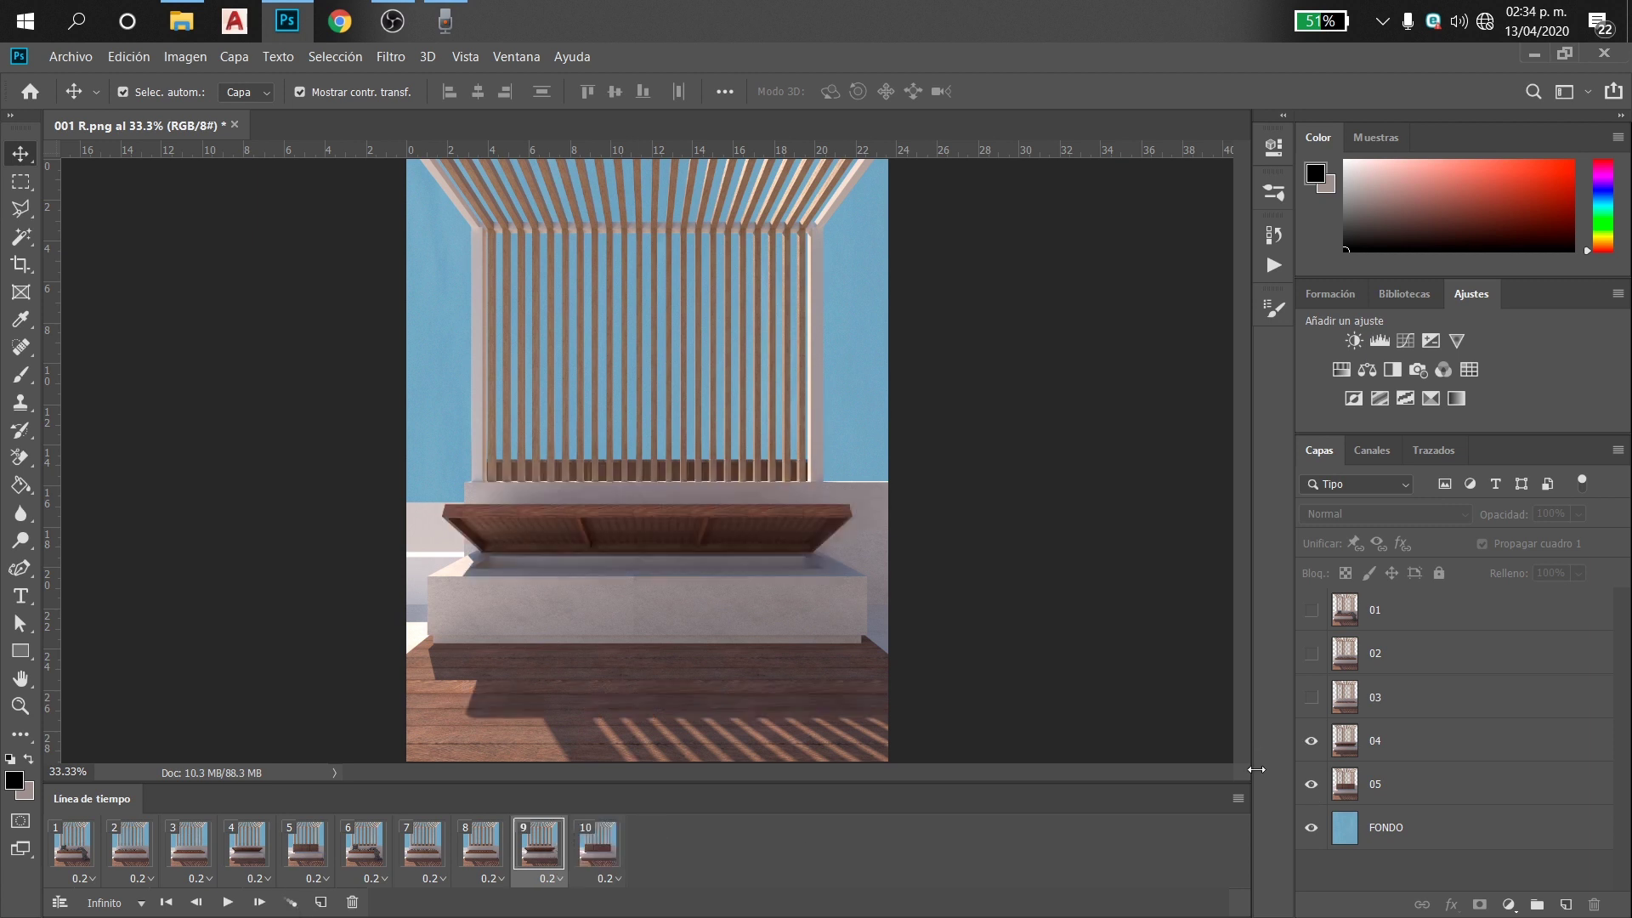
Hide layer 05 in frames 9, 8, 7 and 6 so each shows only its own render layer over FONDO
click(481, 843)
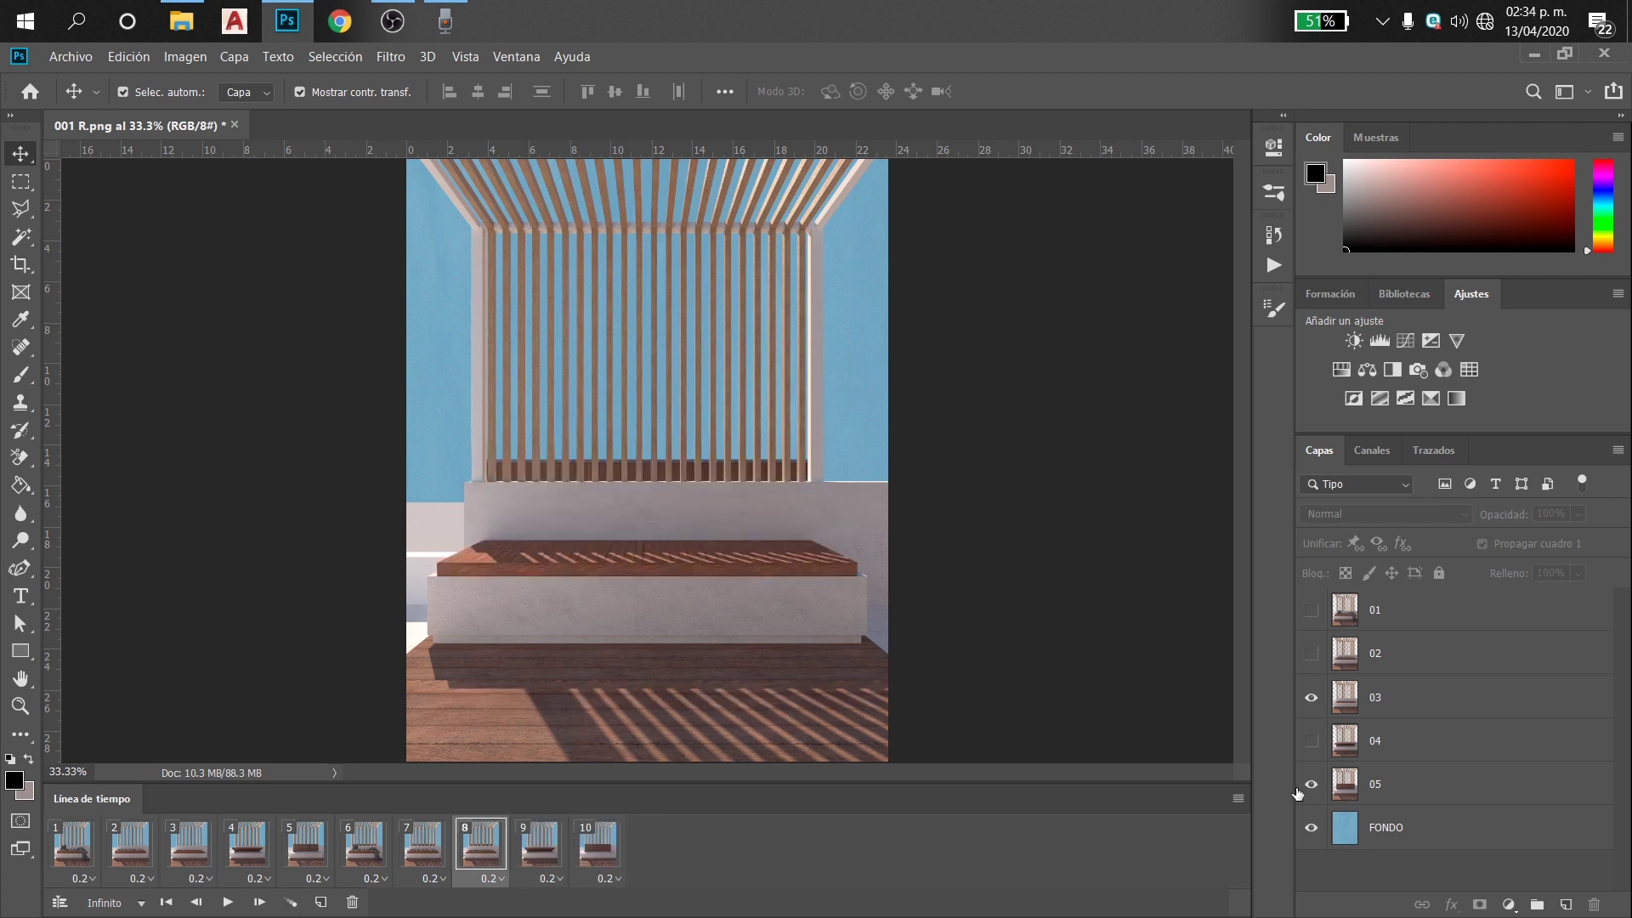
click(436, 857)
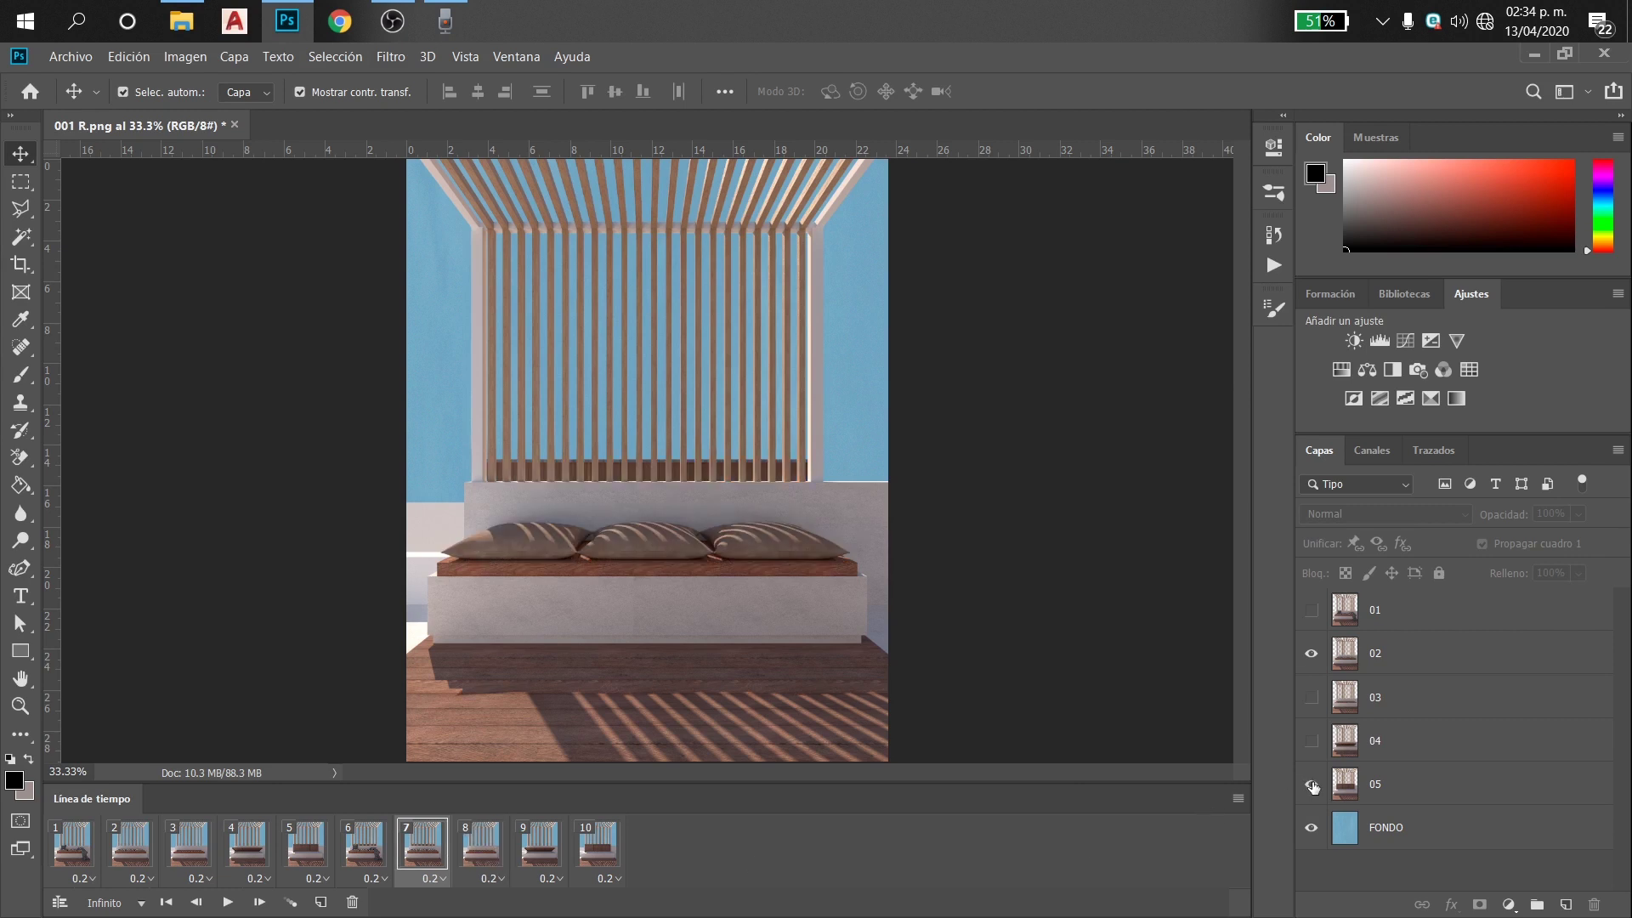
click(369, 857)
click(1312, 784)
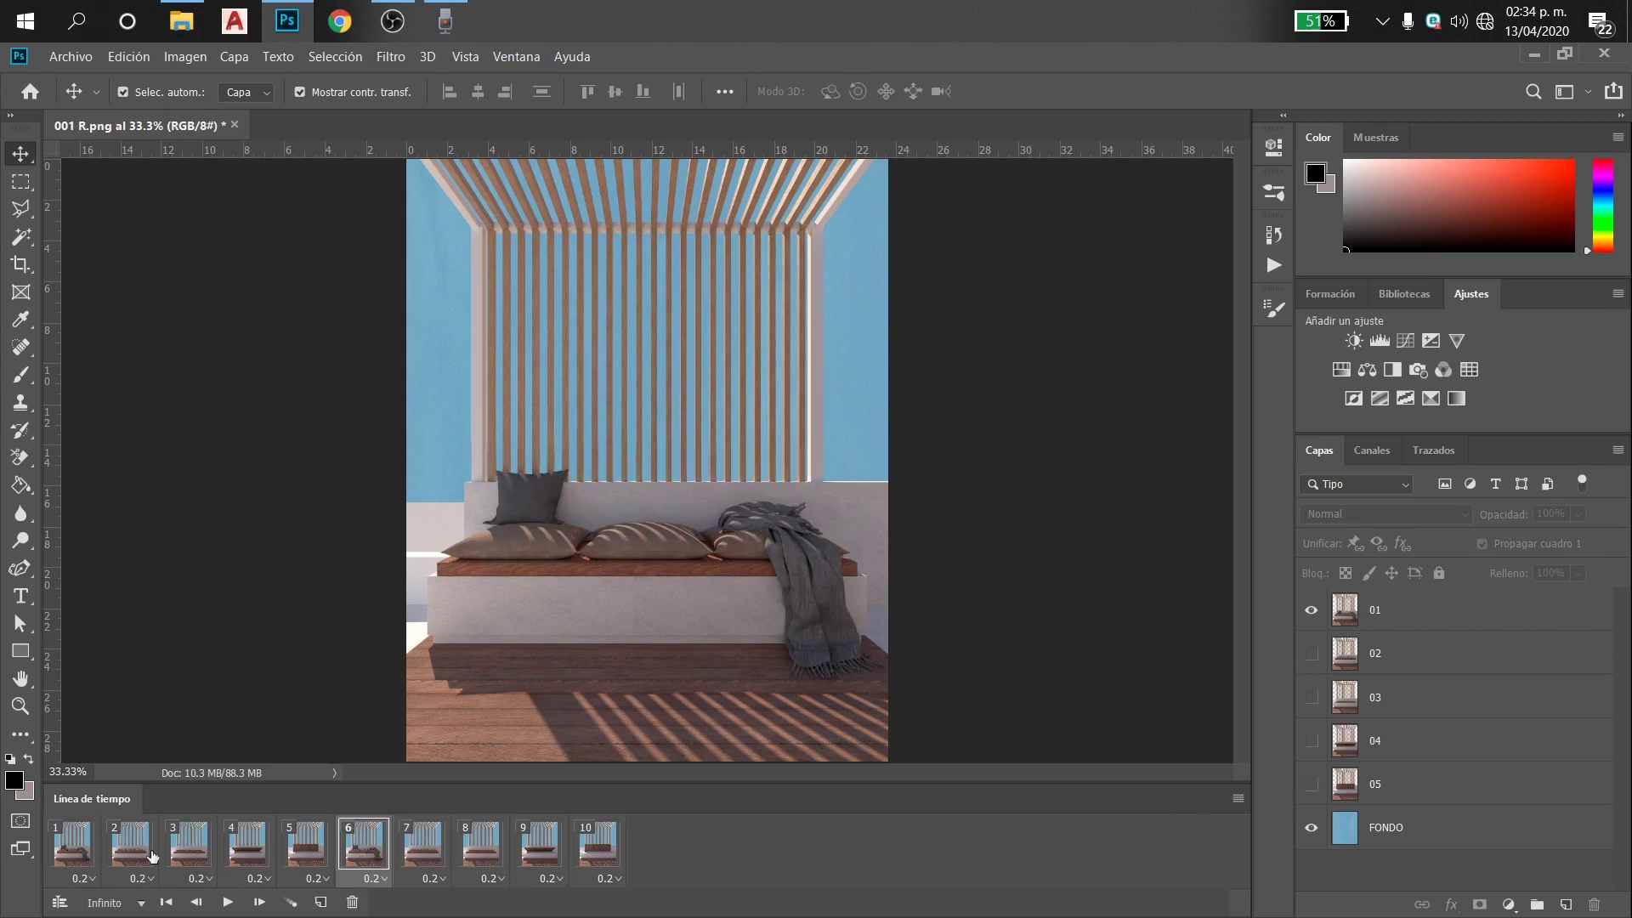
Play the ten-frame animation from the first frame to check the sequence, and stop playback
click(88, 853)
click(226, 908)
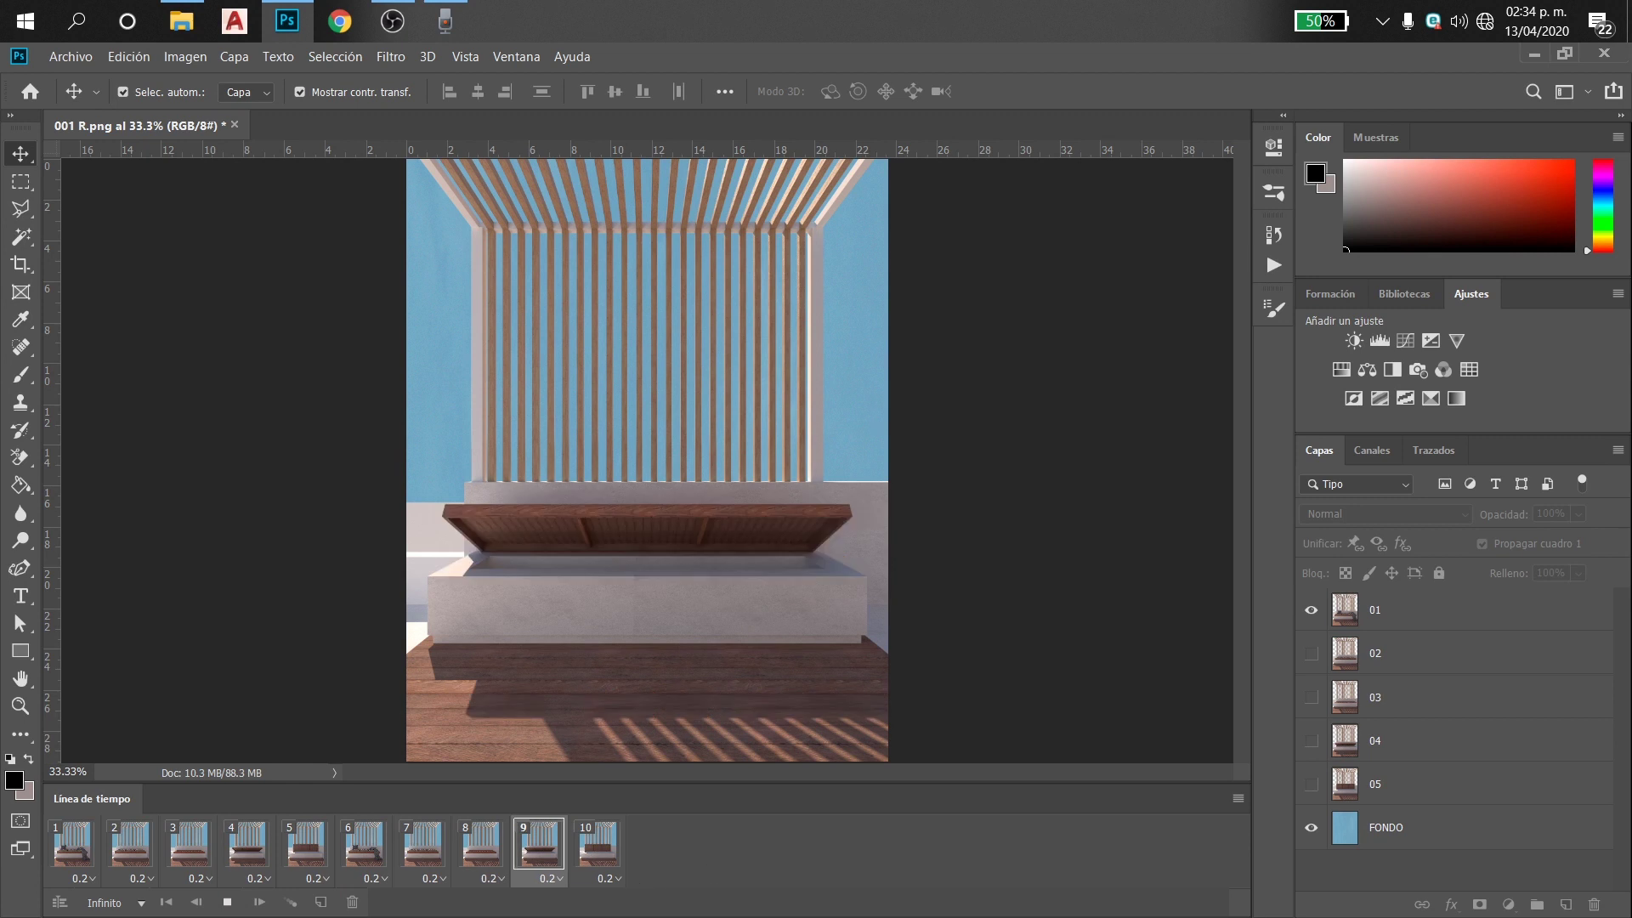
click(226, 903)
Set the animation's looping to 3 times (3 veces) and play it through to check the repetition
click(126, 903)
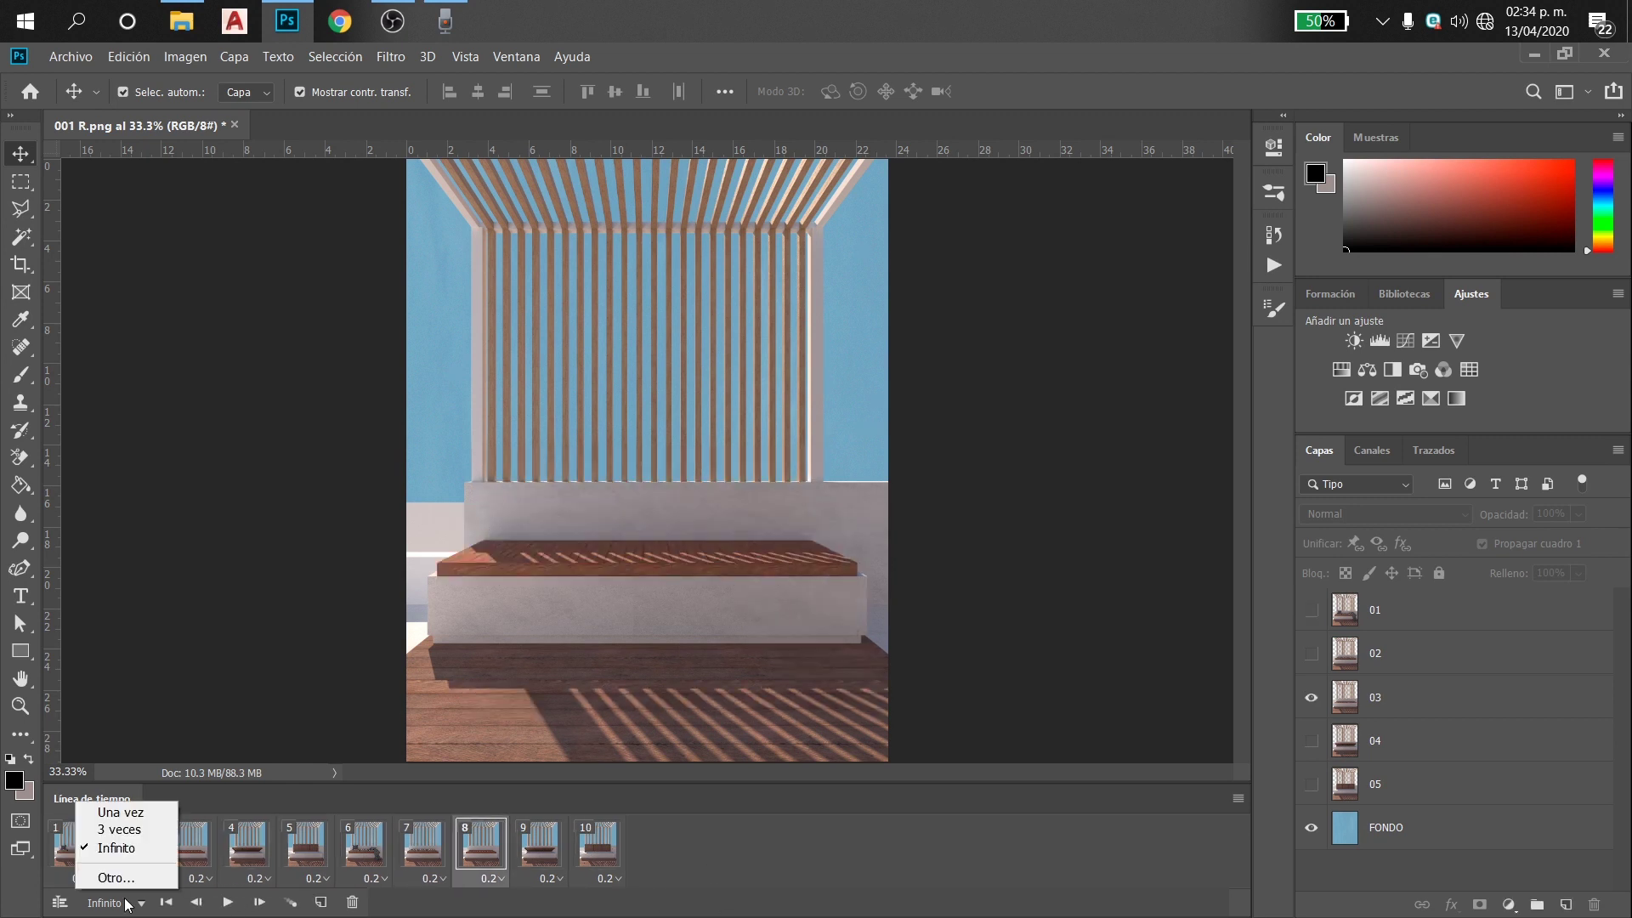
click(865, 846)
click(130, 903)
click(124, 829)
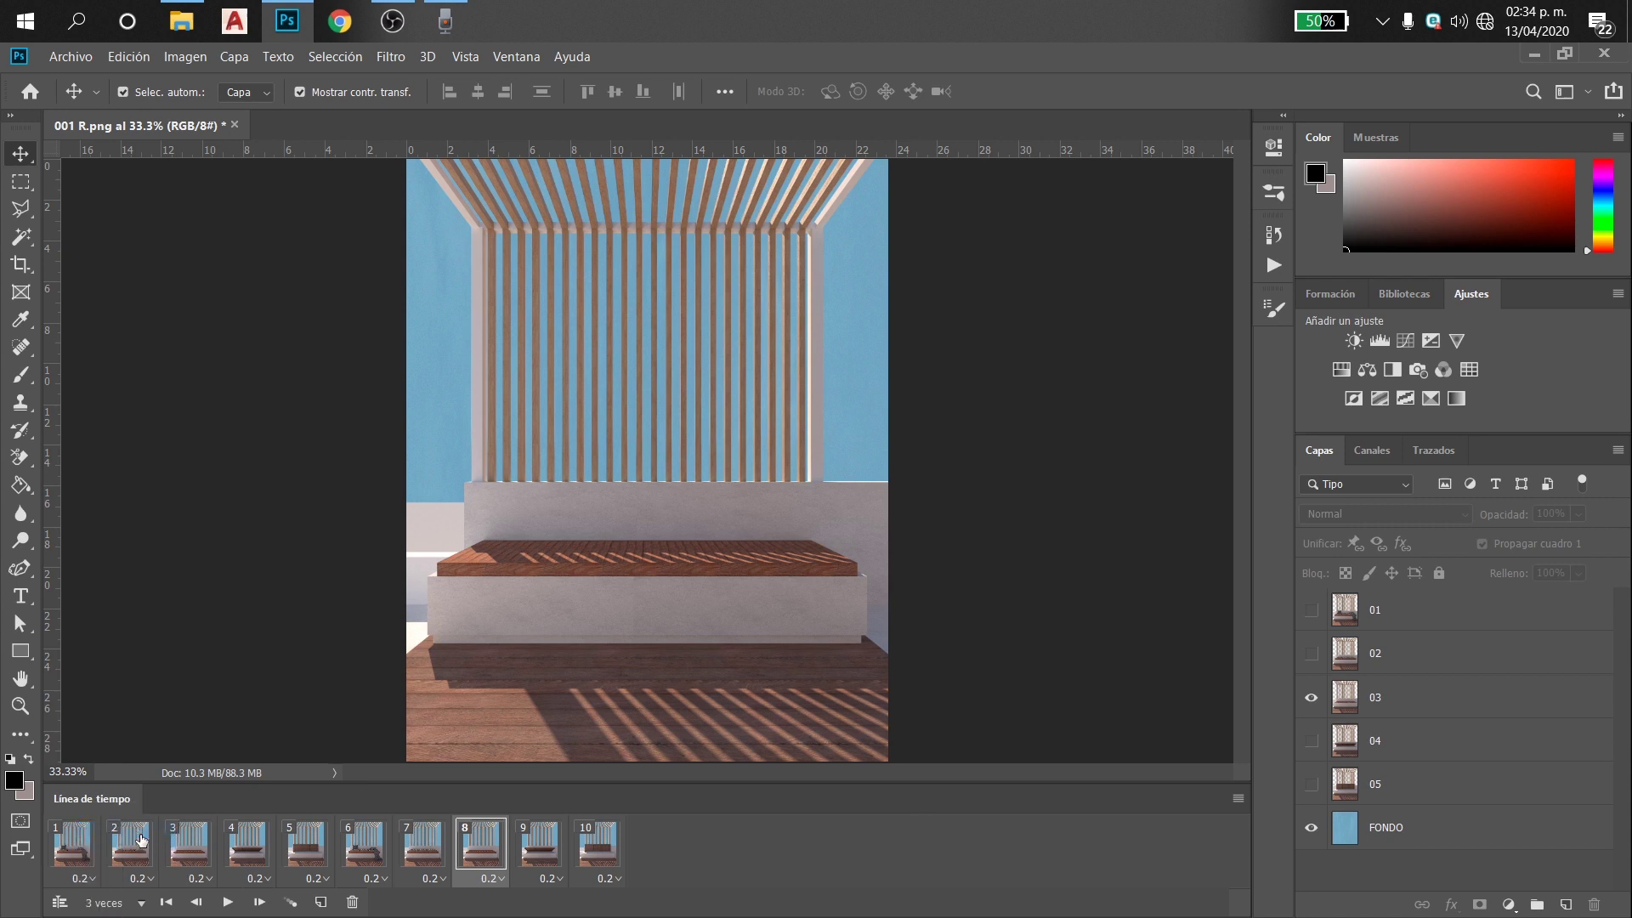
click(228, 903)
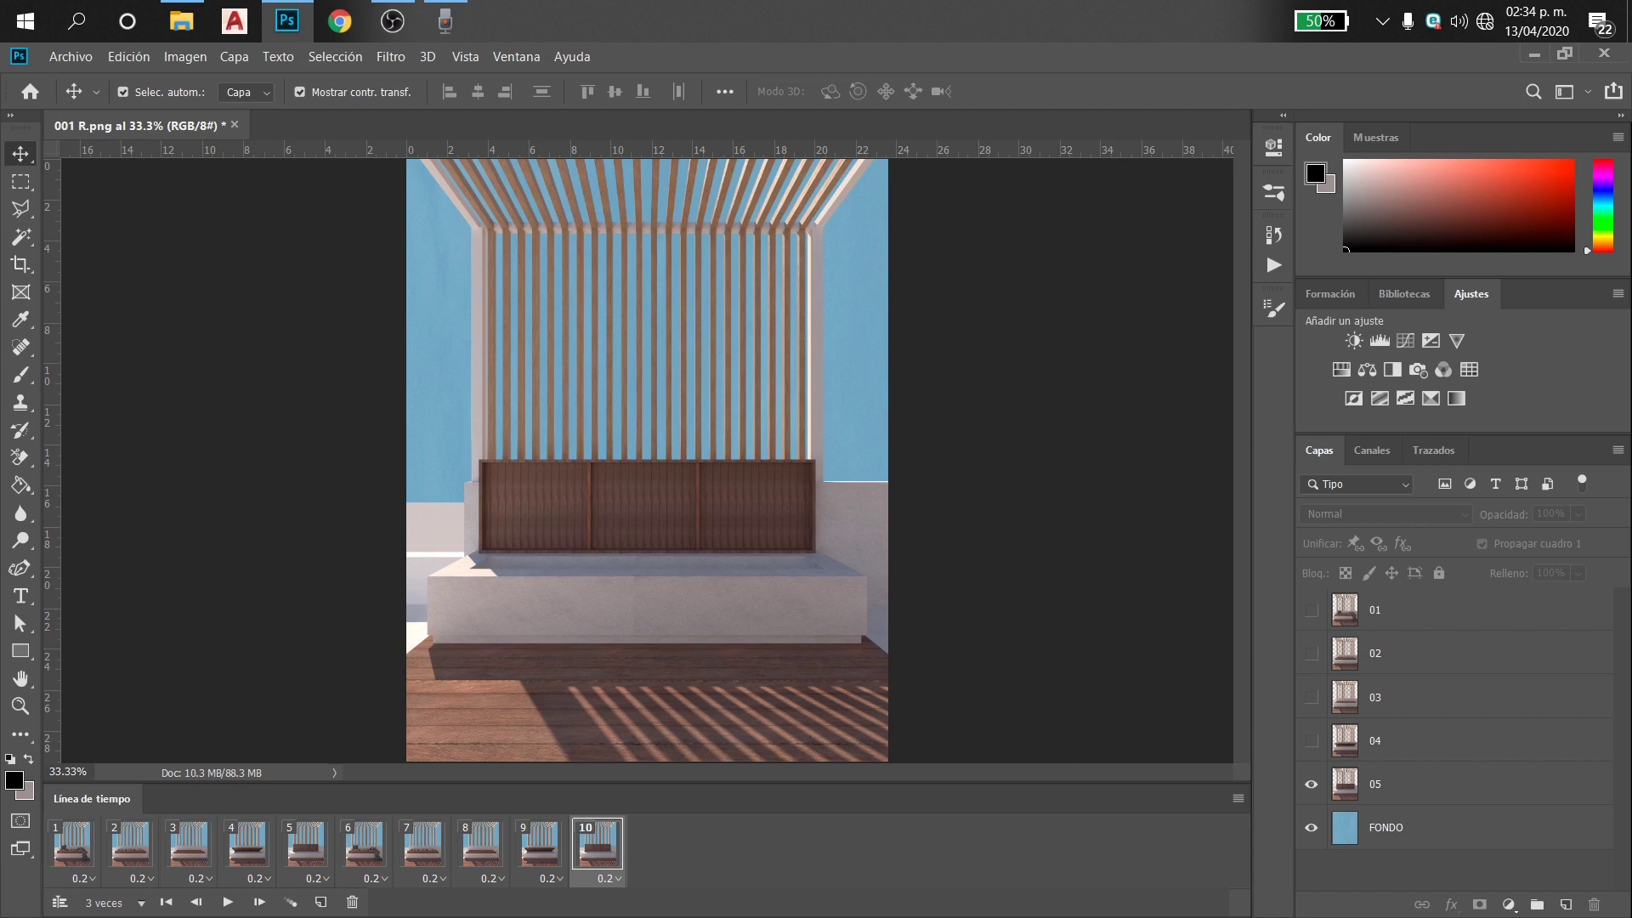
Open the animation for legacy Save for Web export and choose GIF as the file format
click(60, 63)
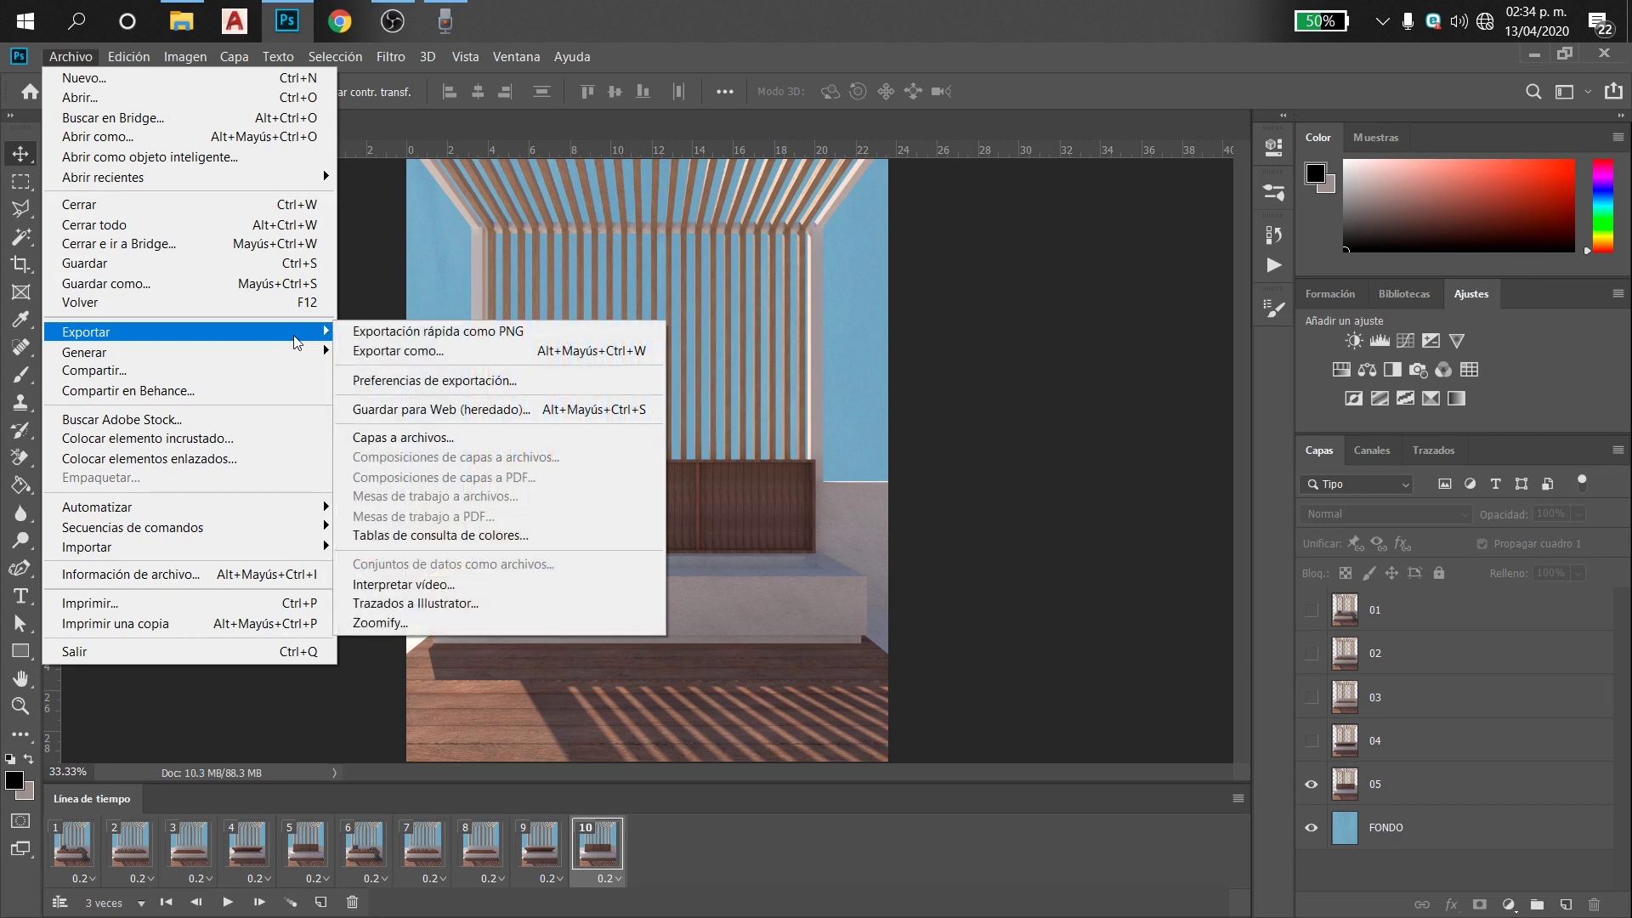
click(532, 416)
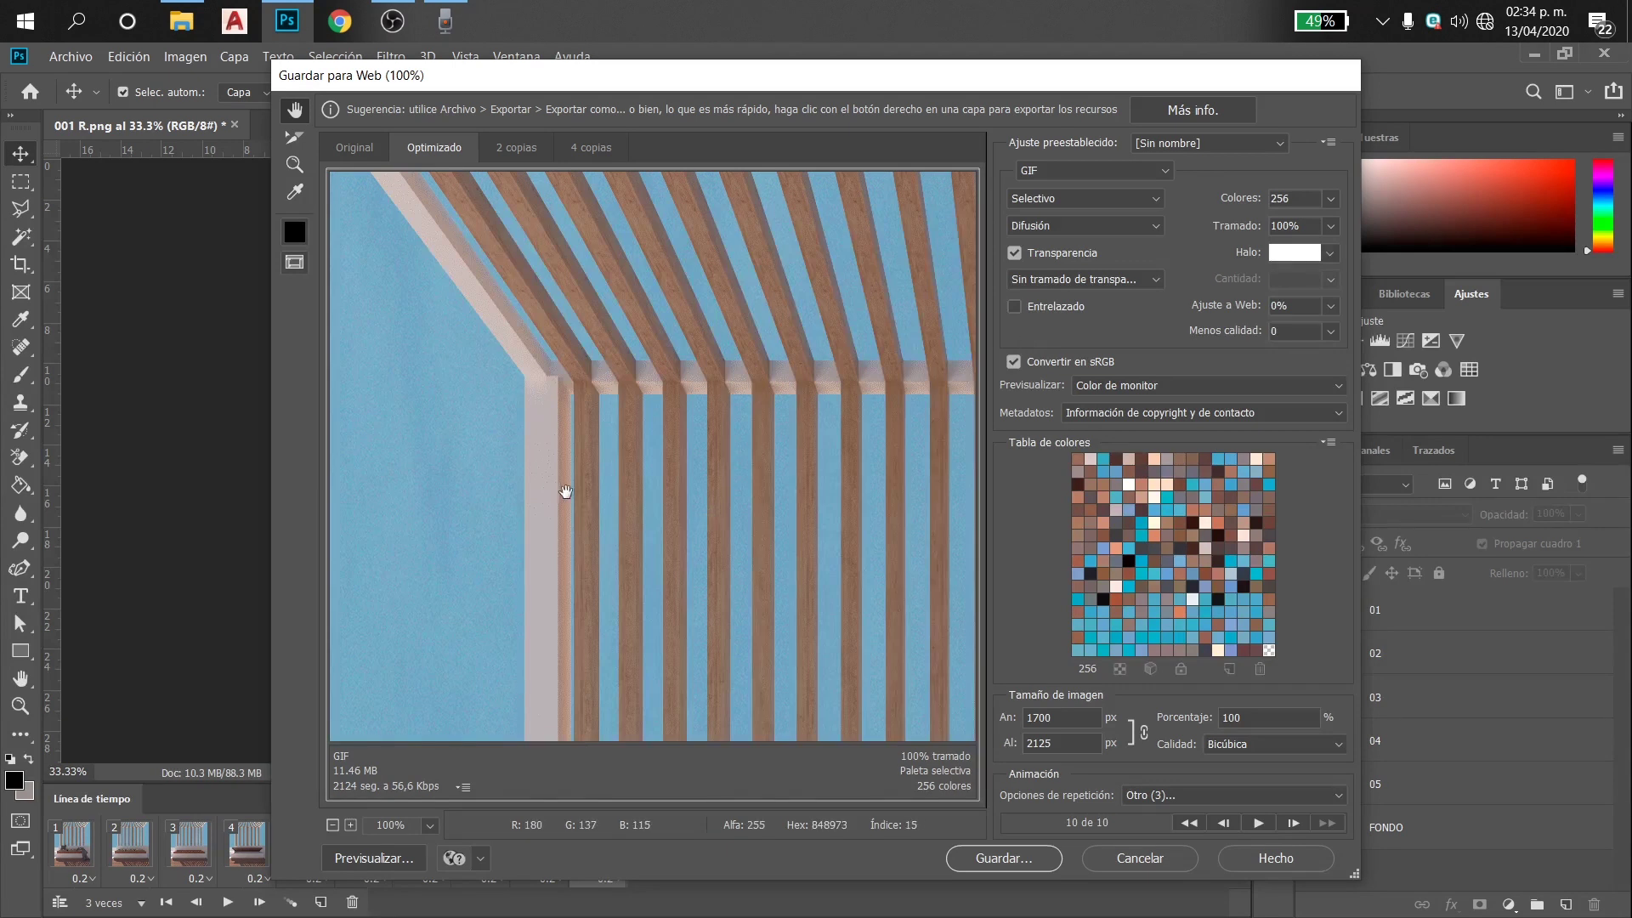
scroll(893, 539, down, 5)
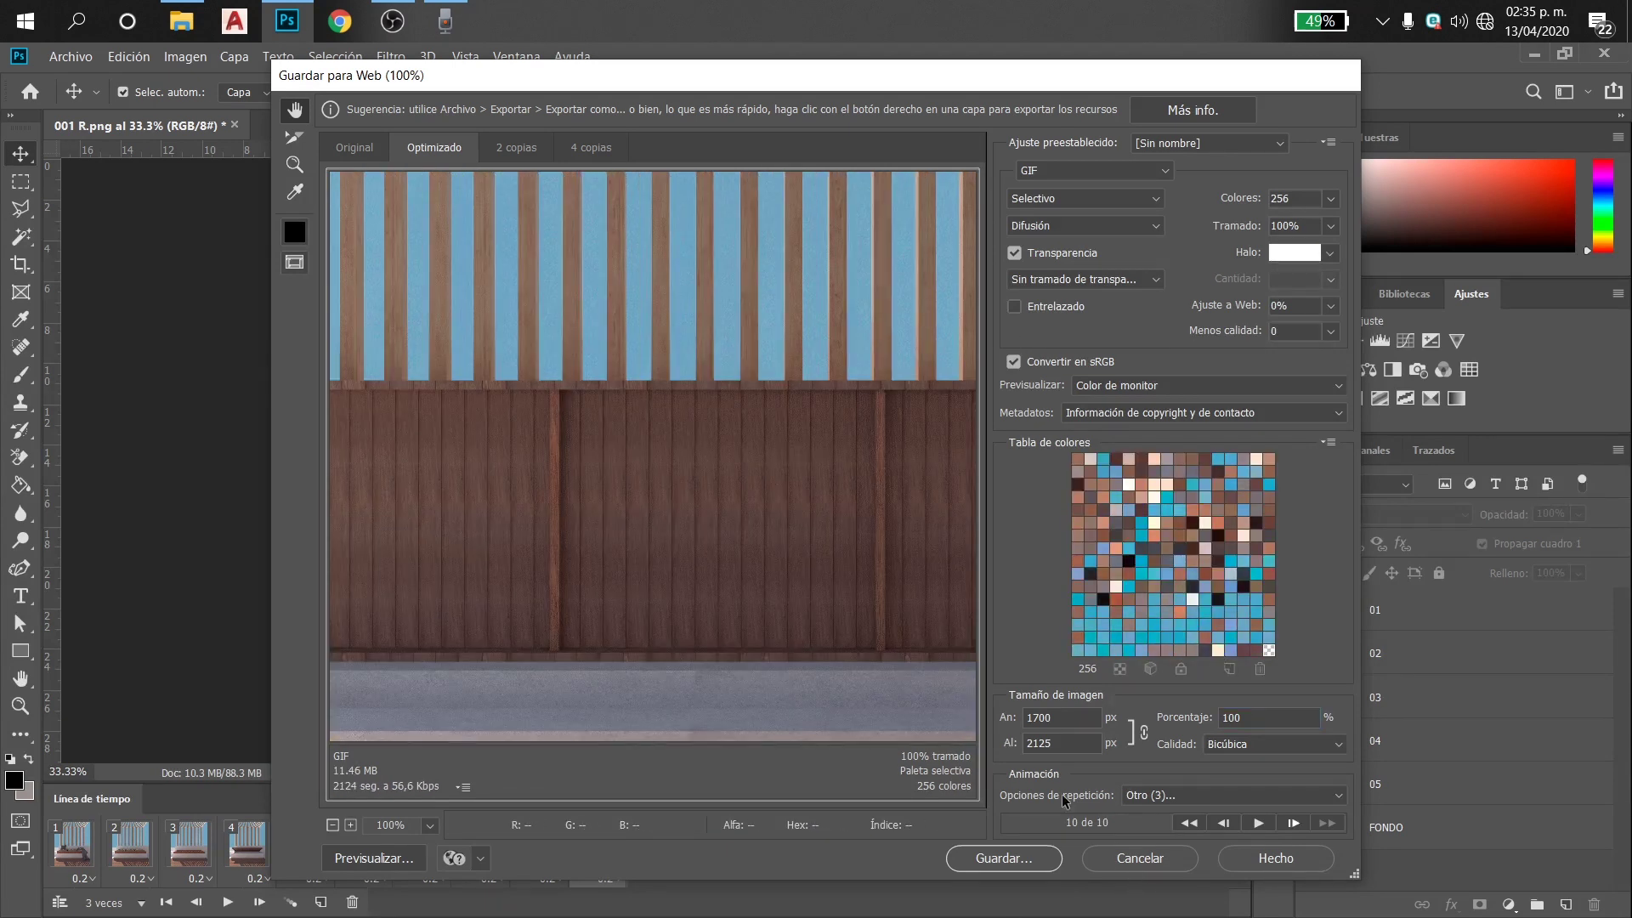
click(1105, 176)
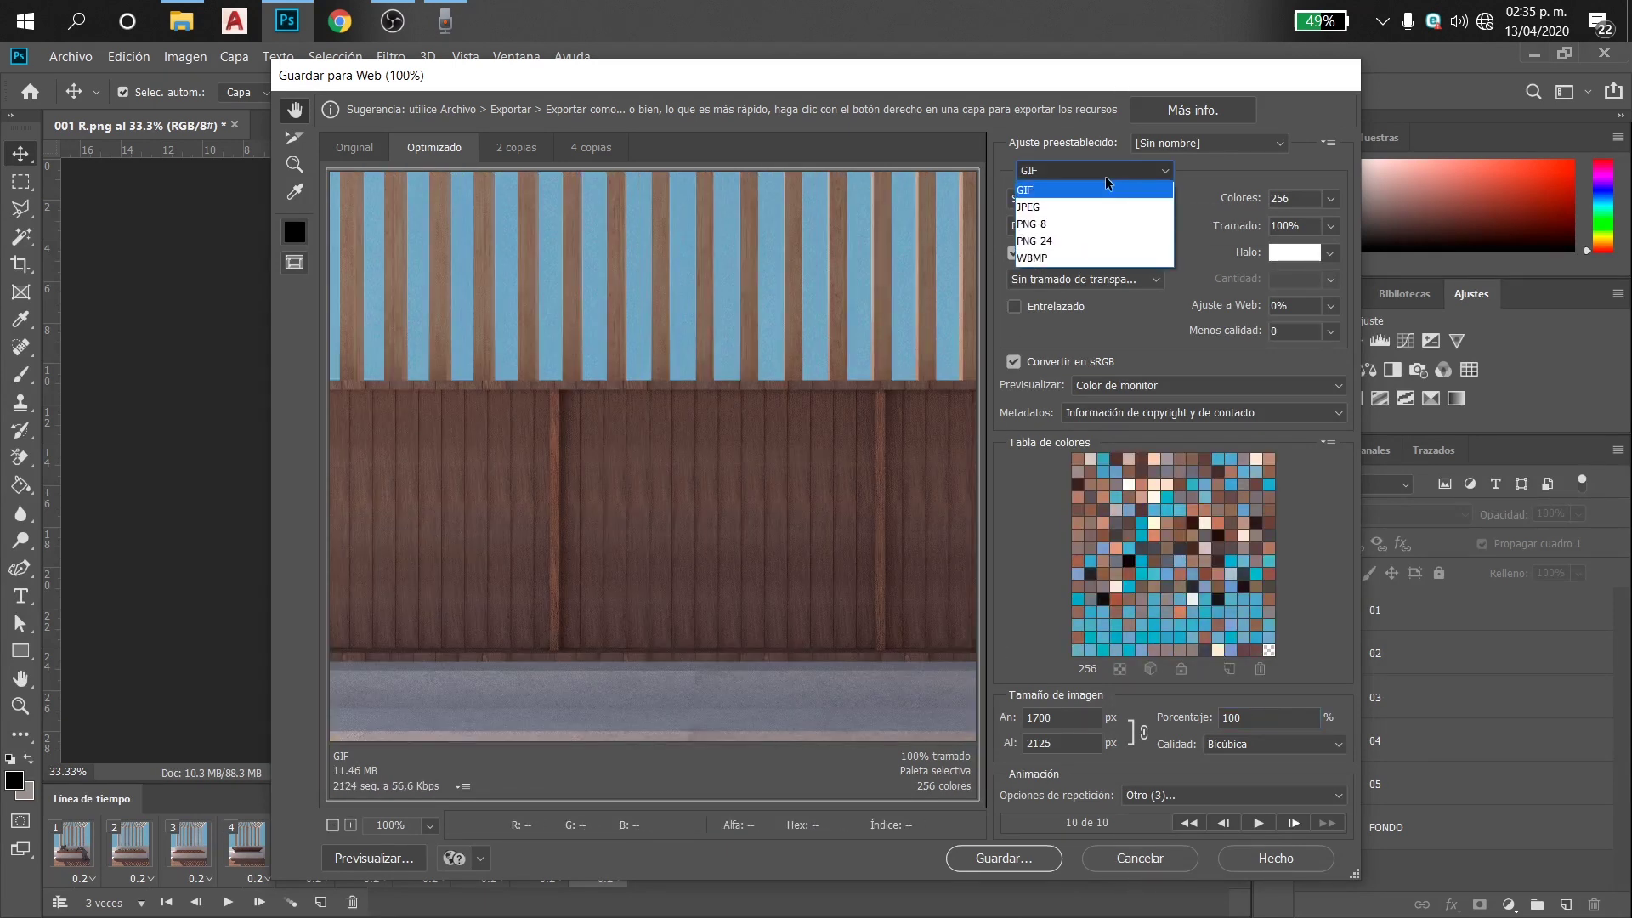
click(1123, 189)
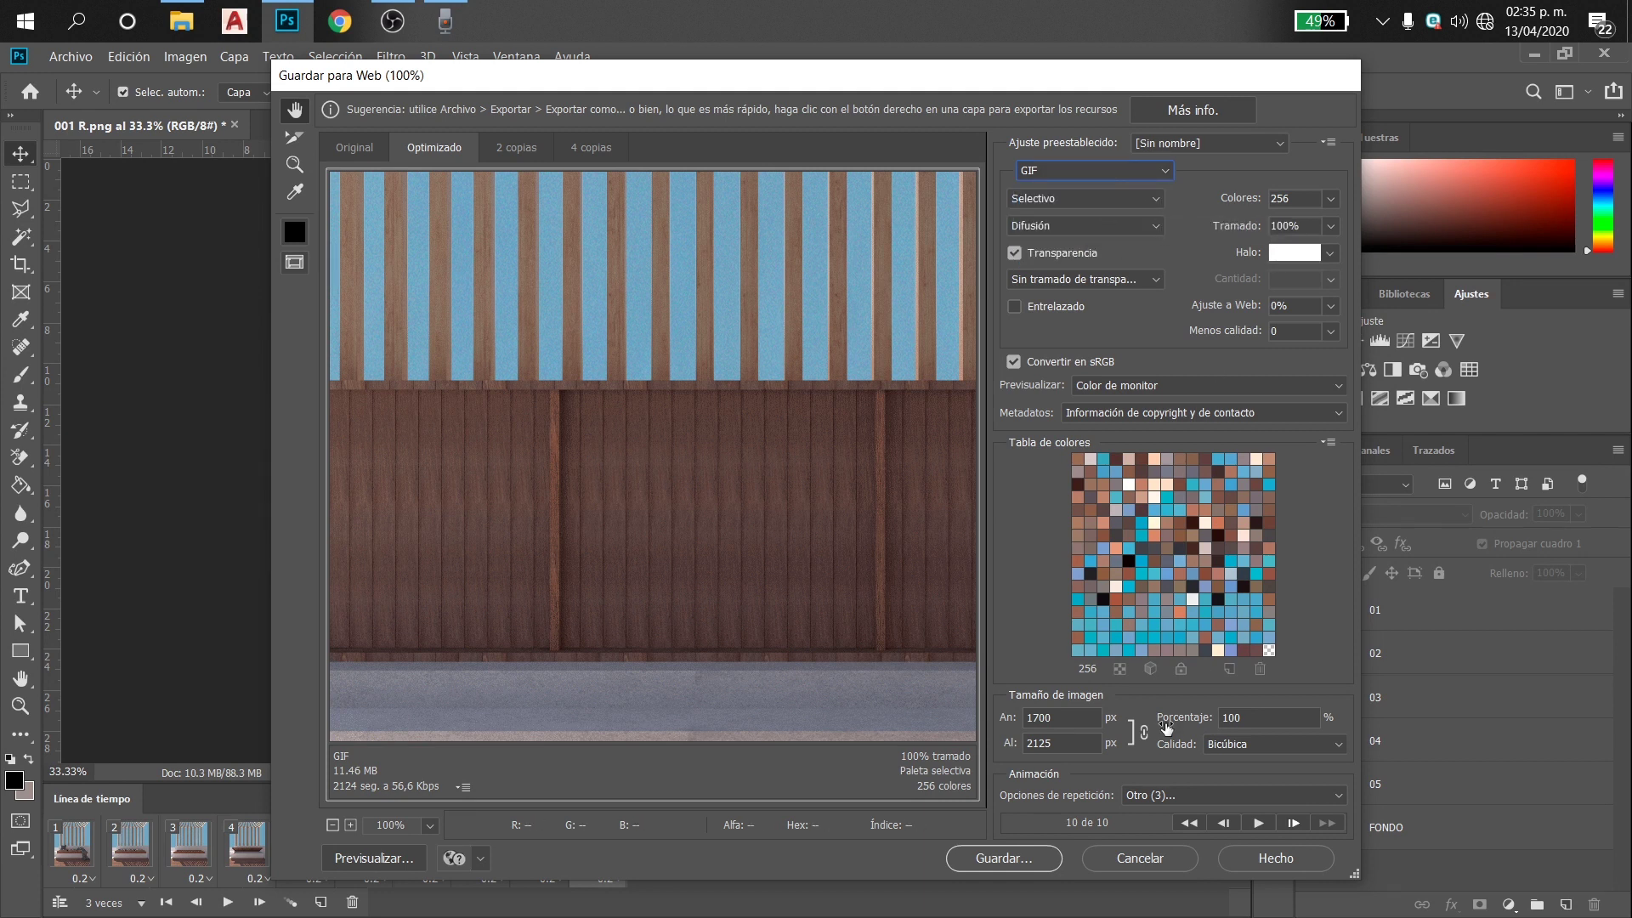
Save the optimized GIF to the desktop under the file name GIFF TERRAZA
click(1004, 858)
click(327, 271)
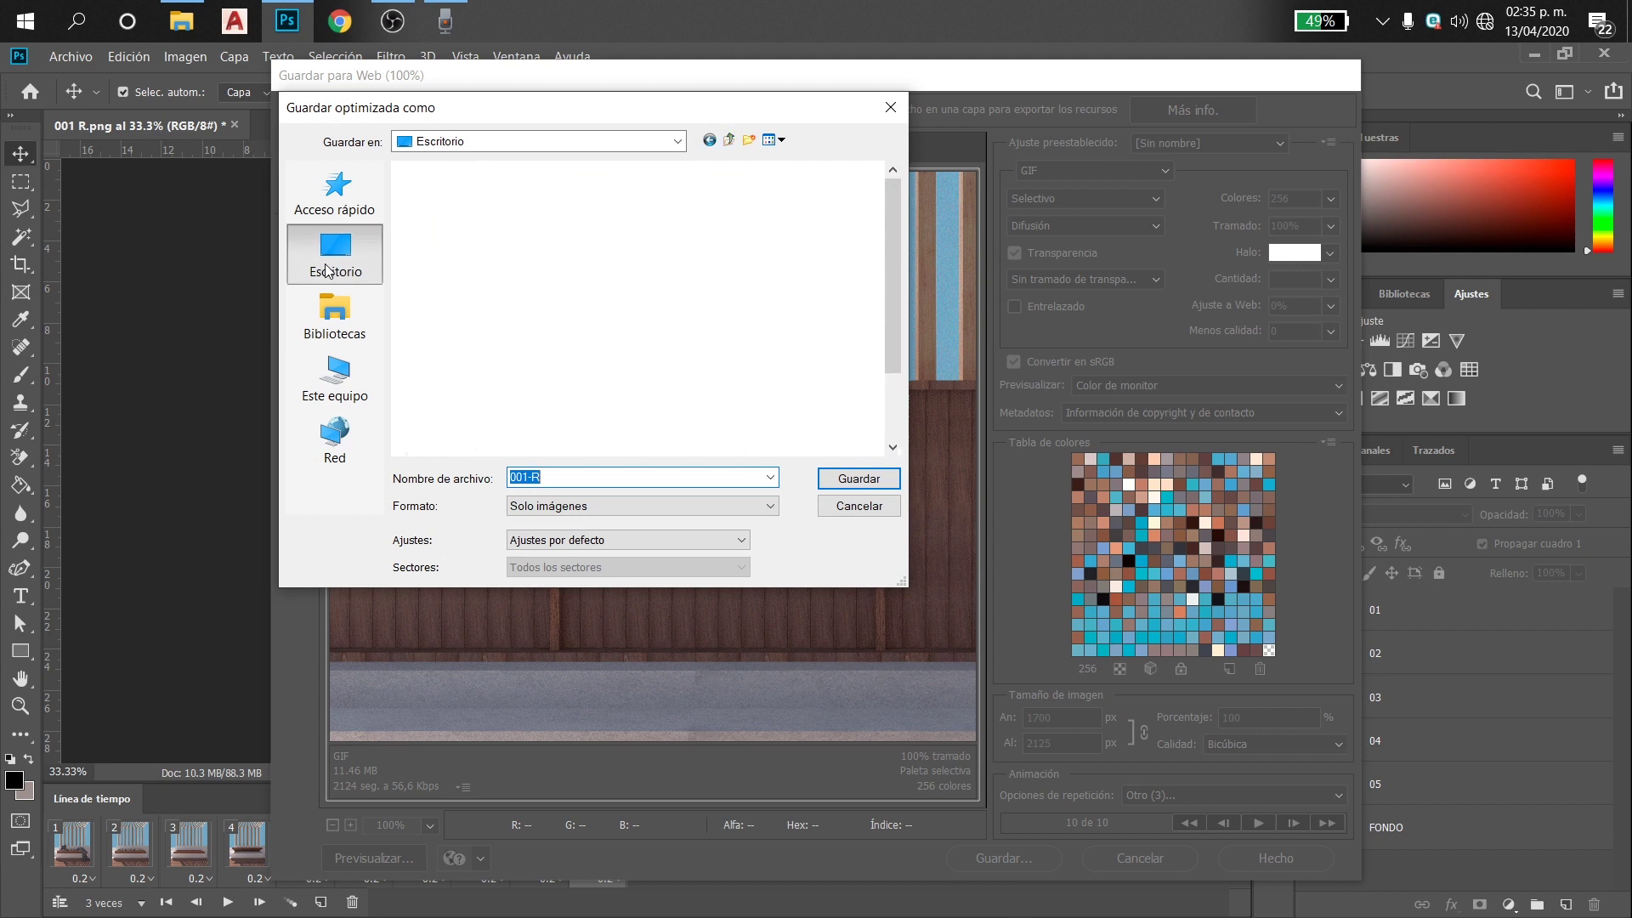
scroll(601, 376, down, 2)
click(617, 478)
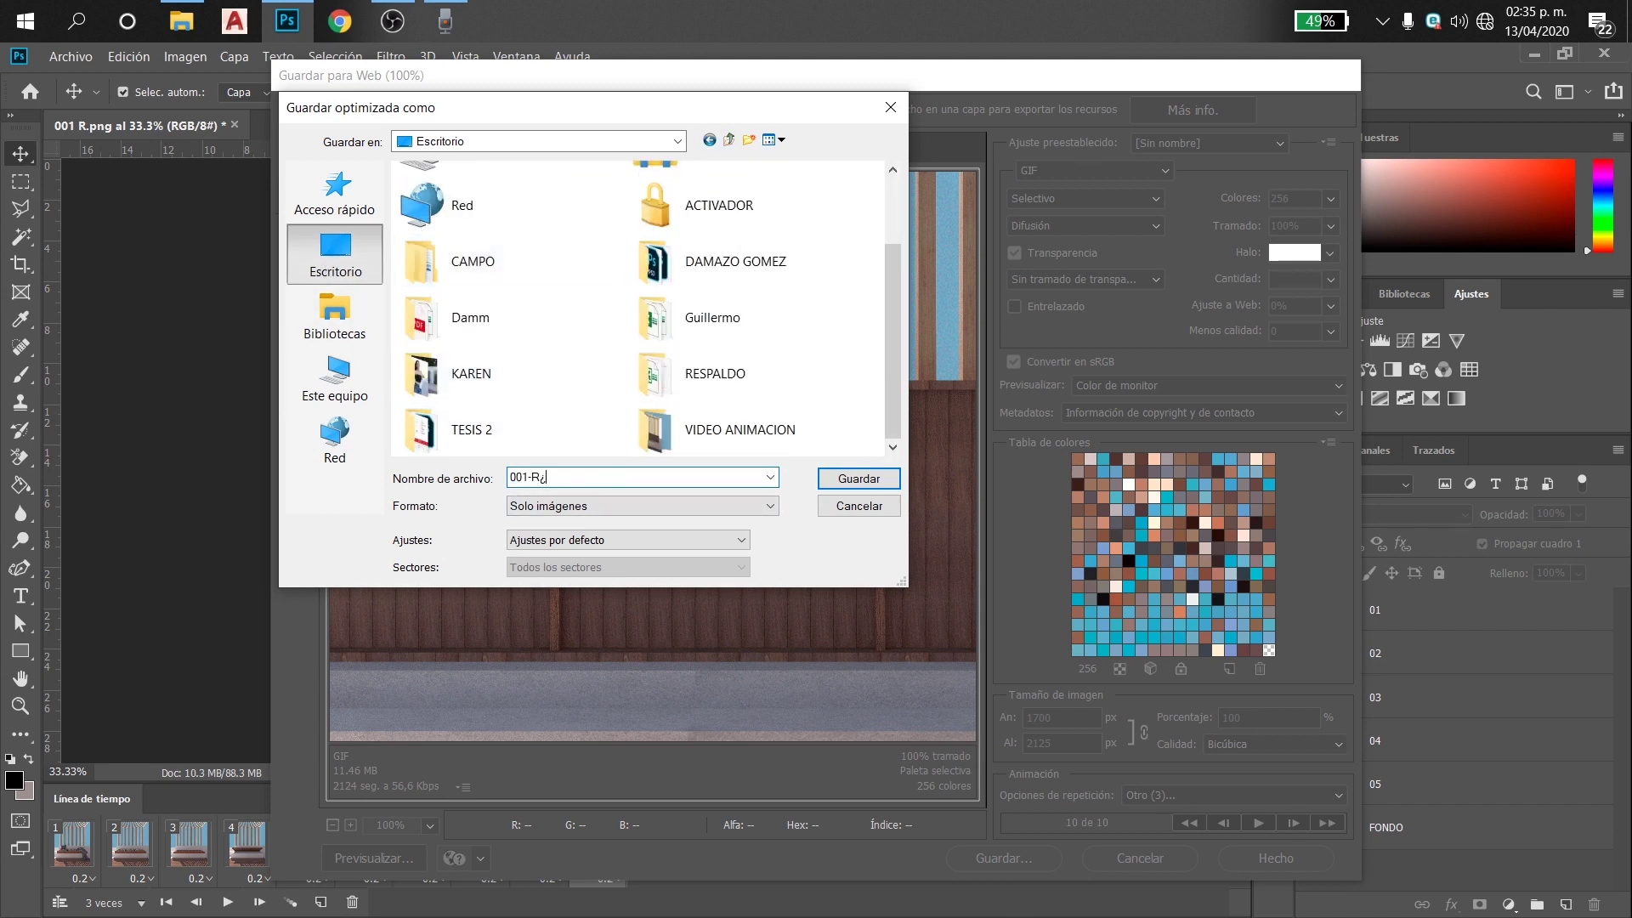
key(BackSpace)
key(BackSpace)
key(BackSpace)
key(BackSpace)
key(BackSpace)
key(BackSpace)
text(GIFF TERRAZA)
key(Return)
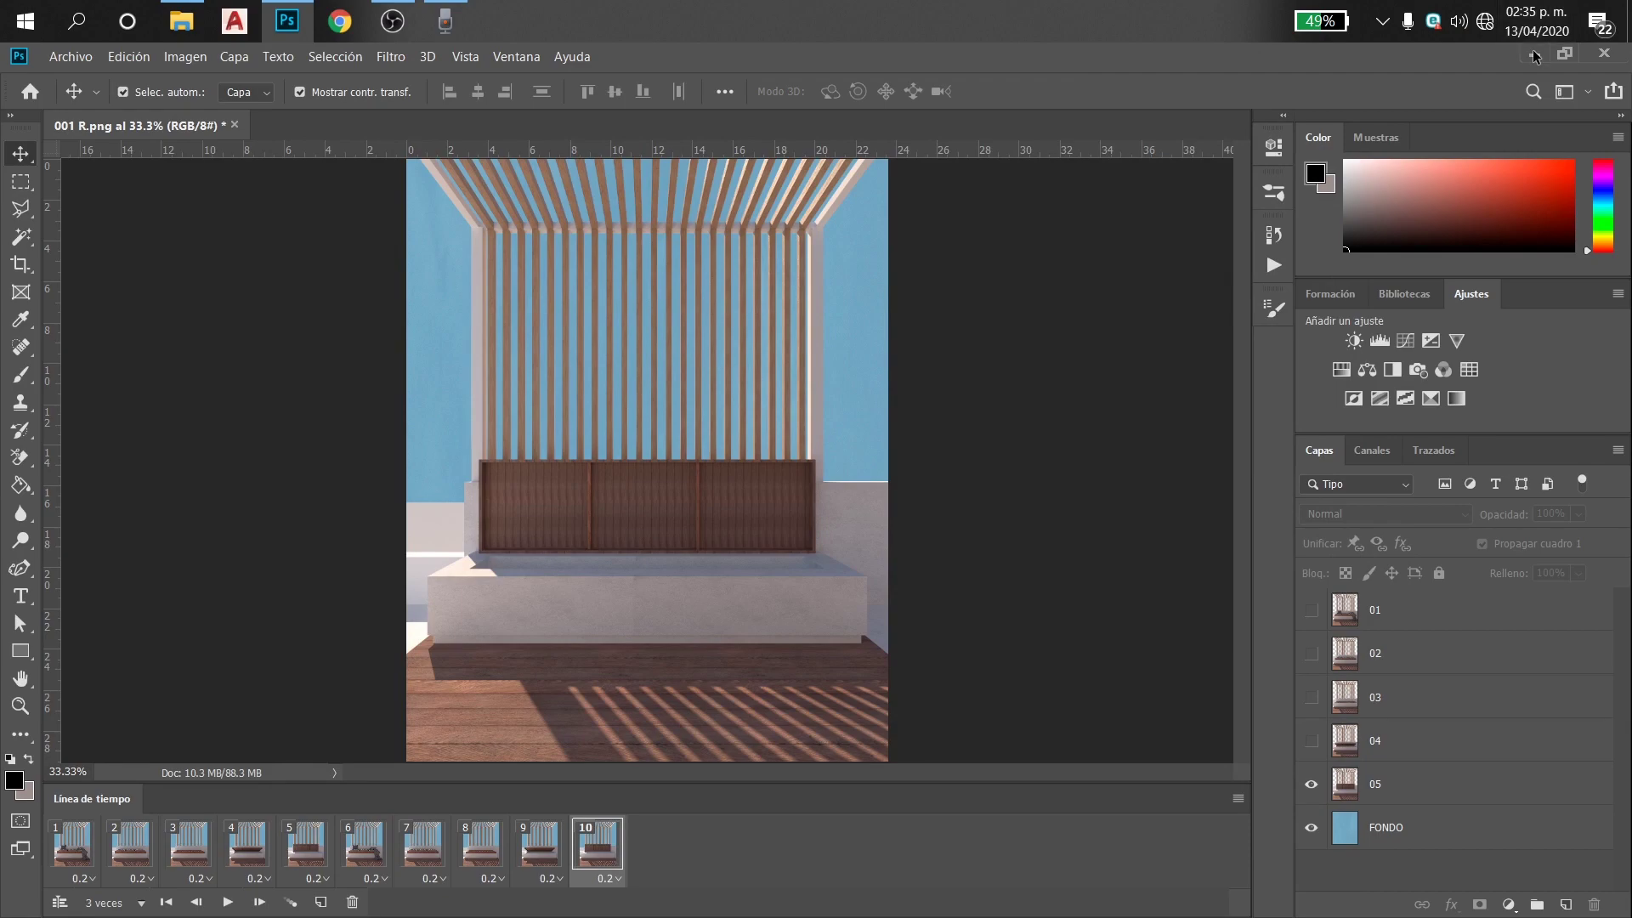
Minimize Photoshop, close the File Explorer window, and open the exported terrace GIF from the desktop to view it
click(1535, 55)
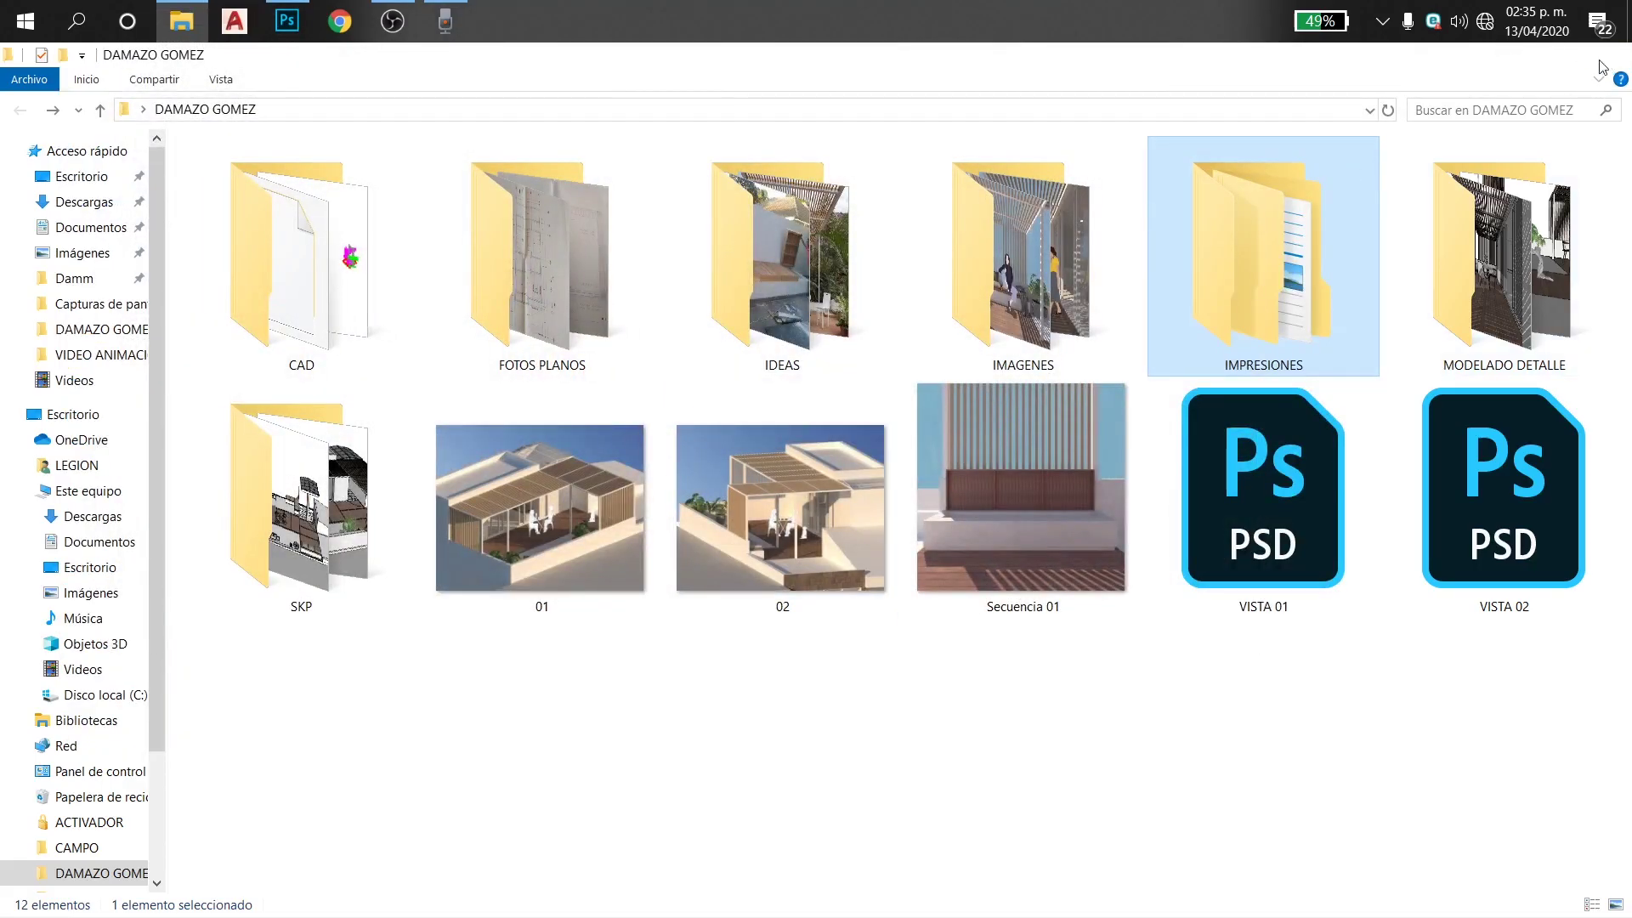
click(1602, 67)
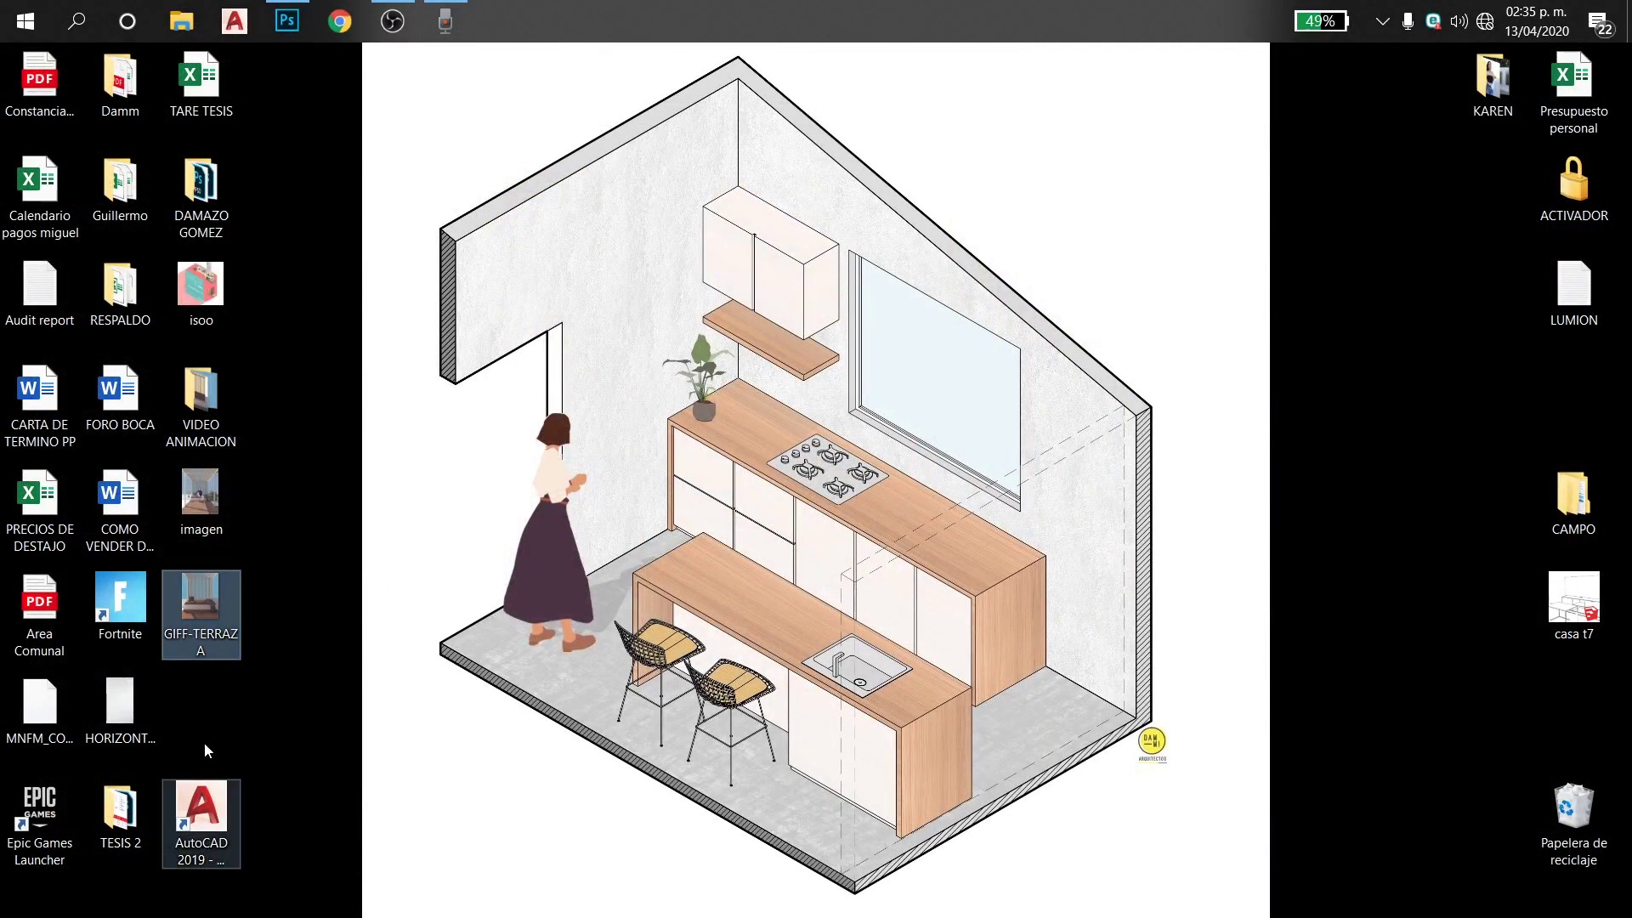
double_click(211, 595)
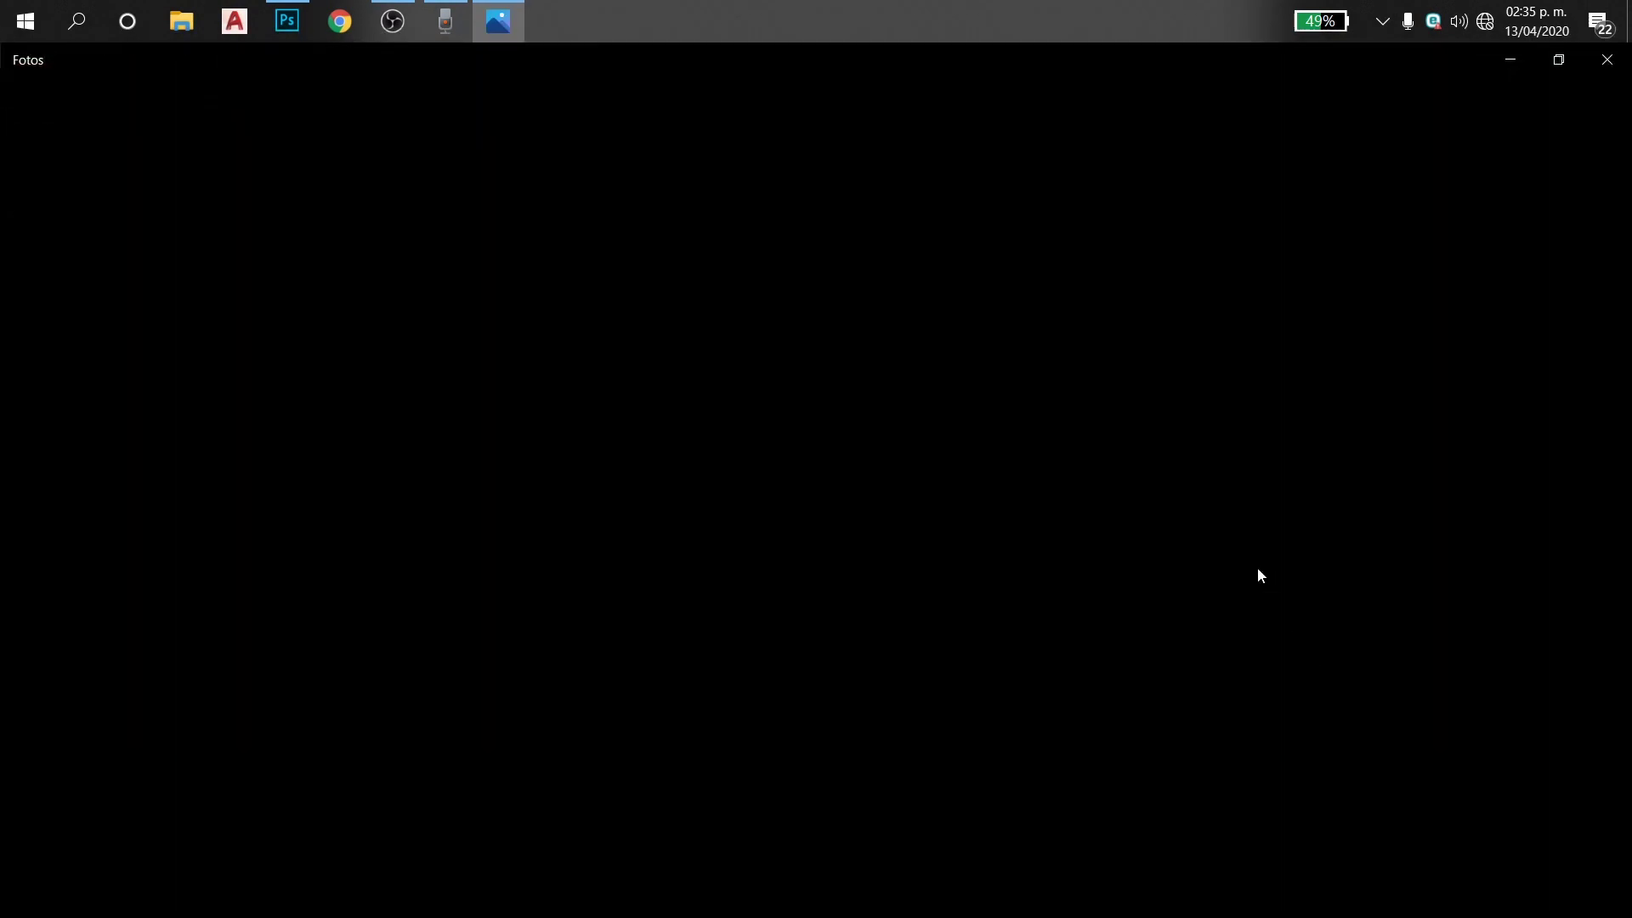